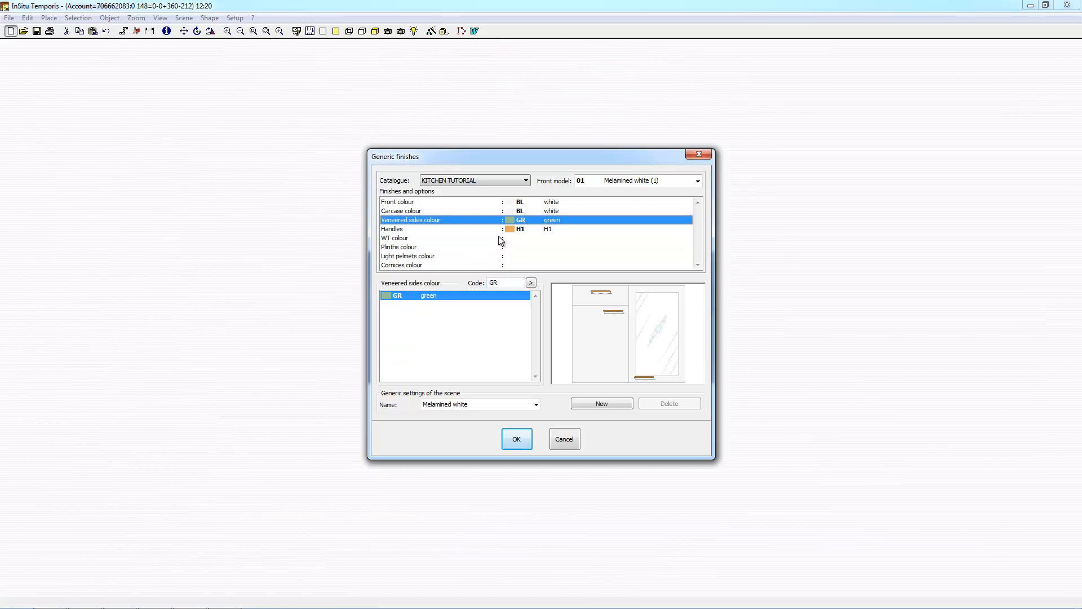
- Set the WT colour in the generic finishes to charcoal grey (PTAN)
click(512, 228)
click(454, 239)
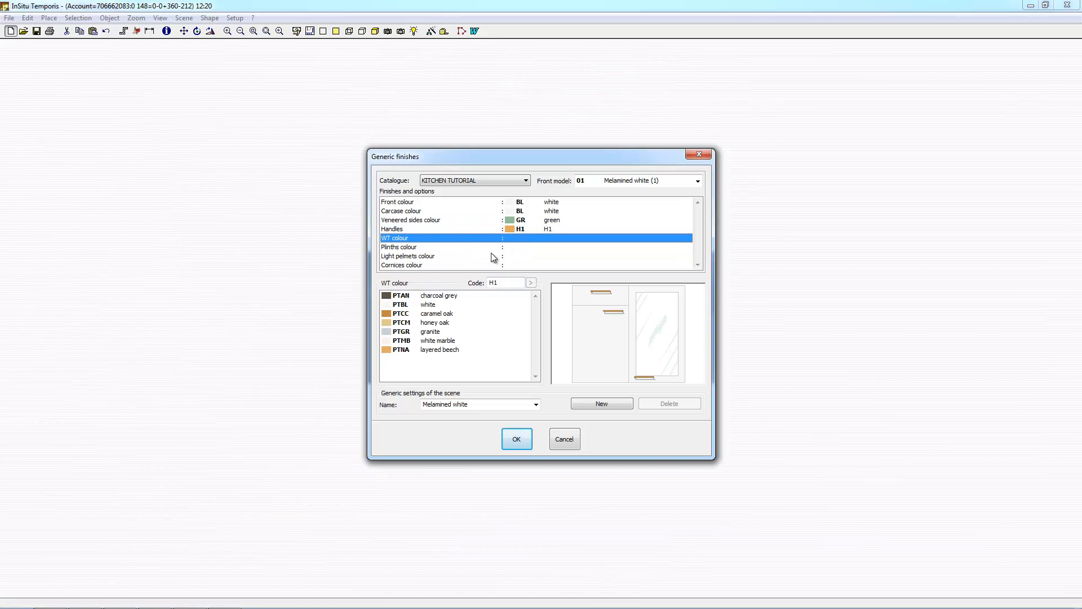
double_click(450, 298)
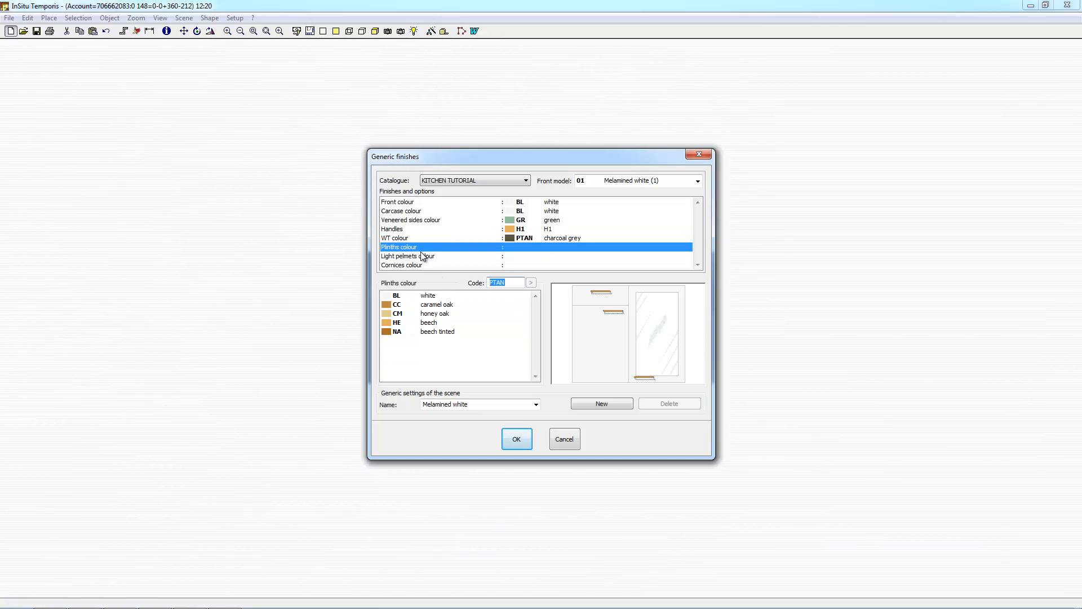
- Set the carcase colour to beech (HE) and the WT colour to caramel oak (PTCC) in the generic finishes
click(420, 212)
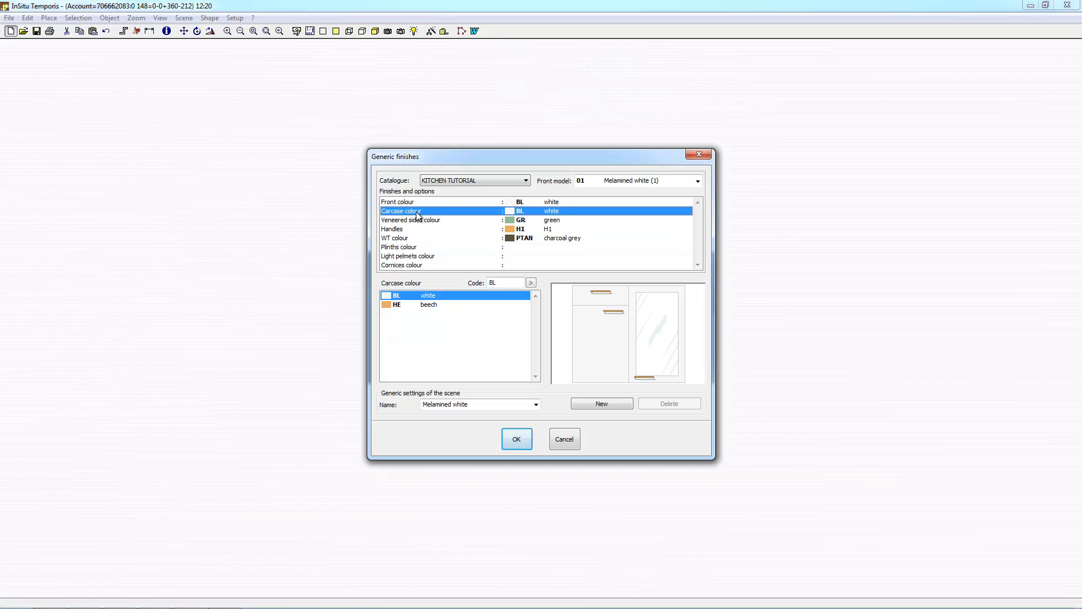
click(410, 304)
click(504, 239)
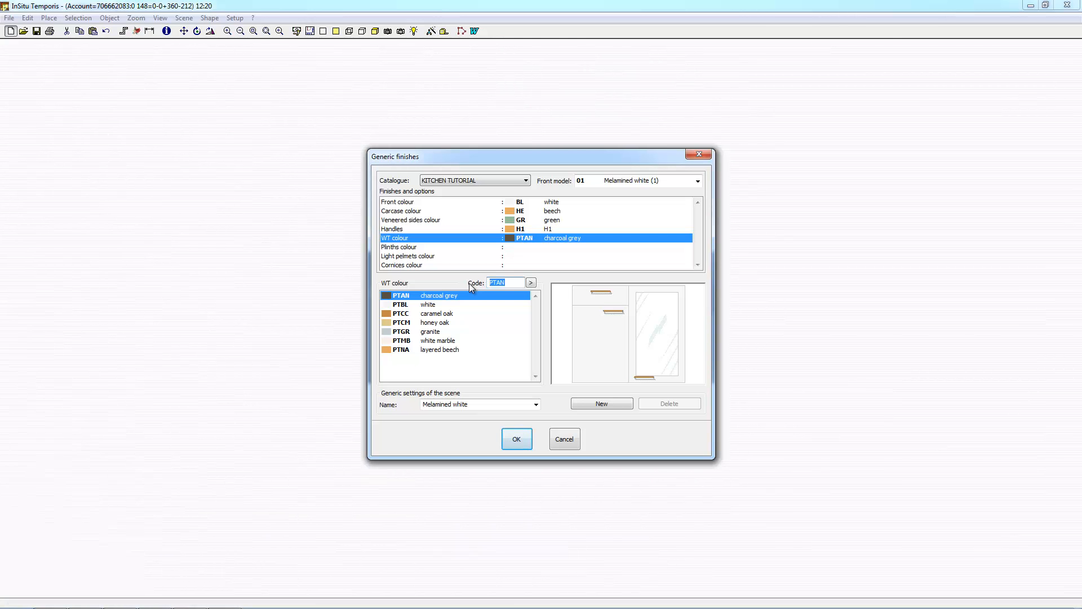
double_click(426, 319)
- Set the plinths, light pelmets and cornices colours to beech (HE)
double_click(426, 322)
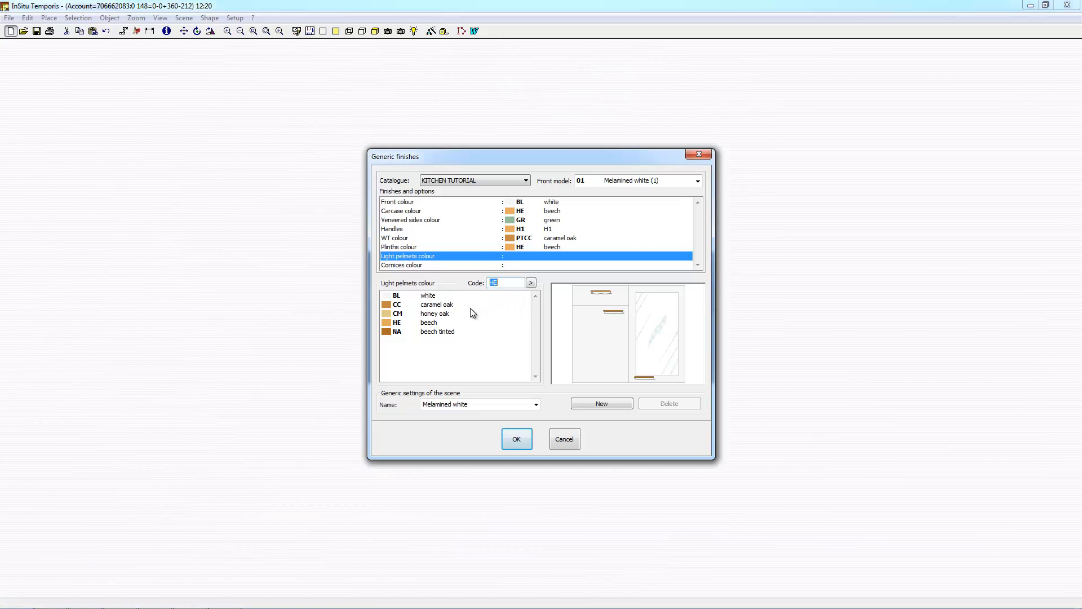
double_click(431, 322)
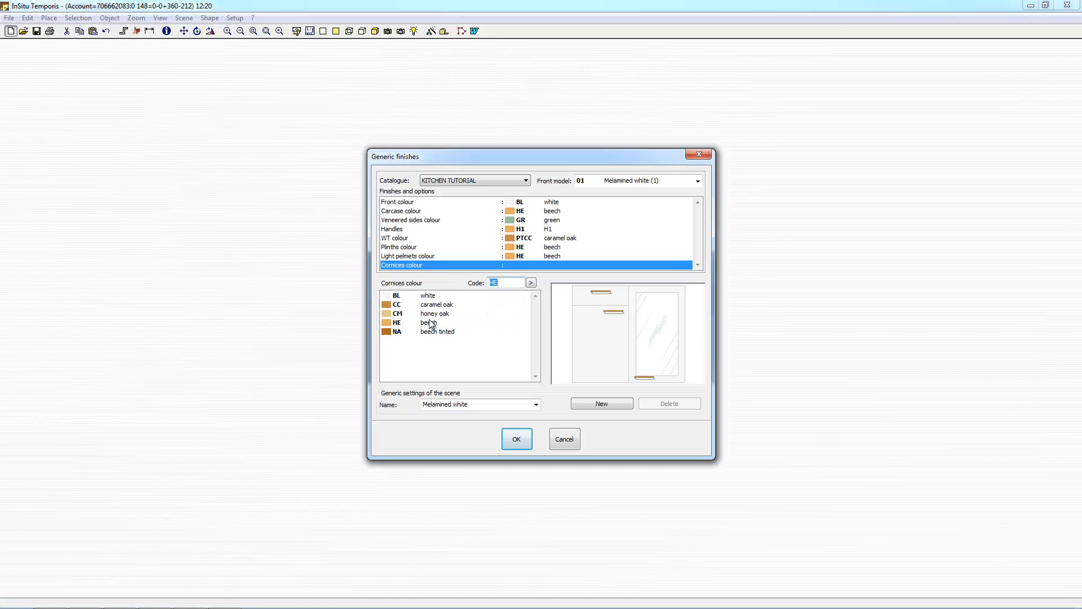
double_click(442, 322)
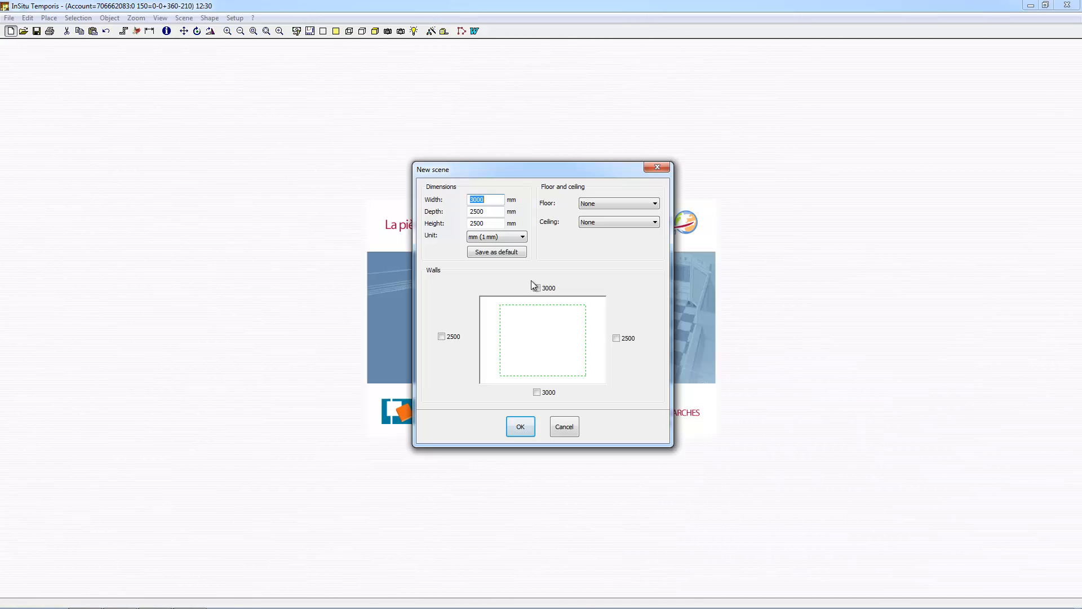
- Set the new scene's width to 3050 mm and depth to 2050 mm
text(2500)
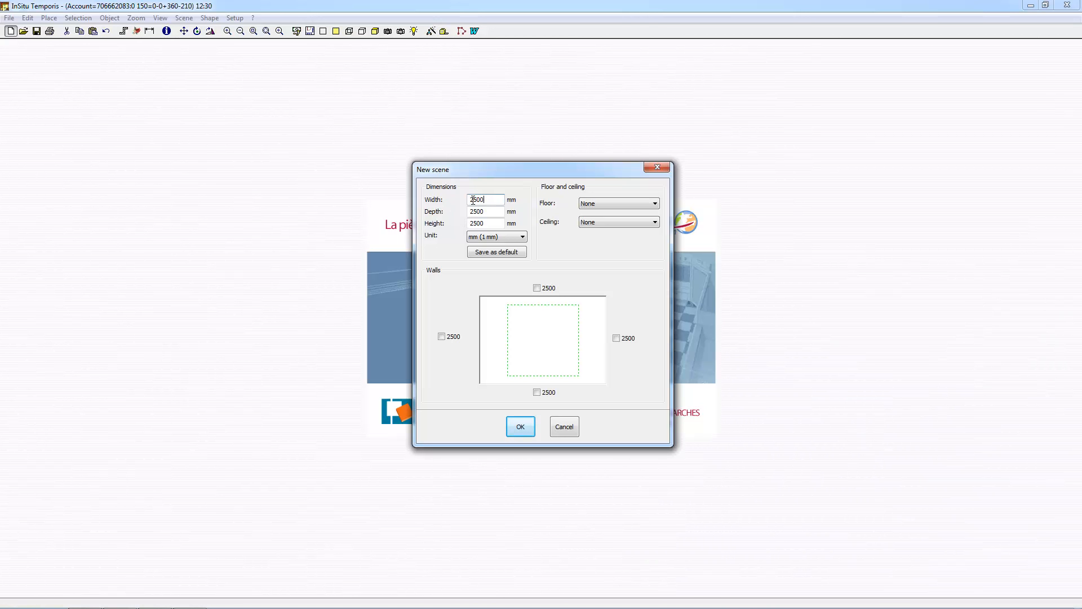
text(3050)
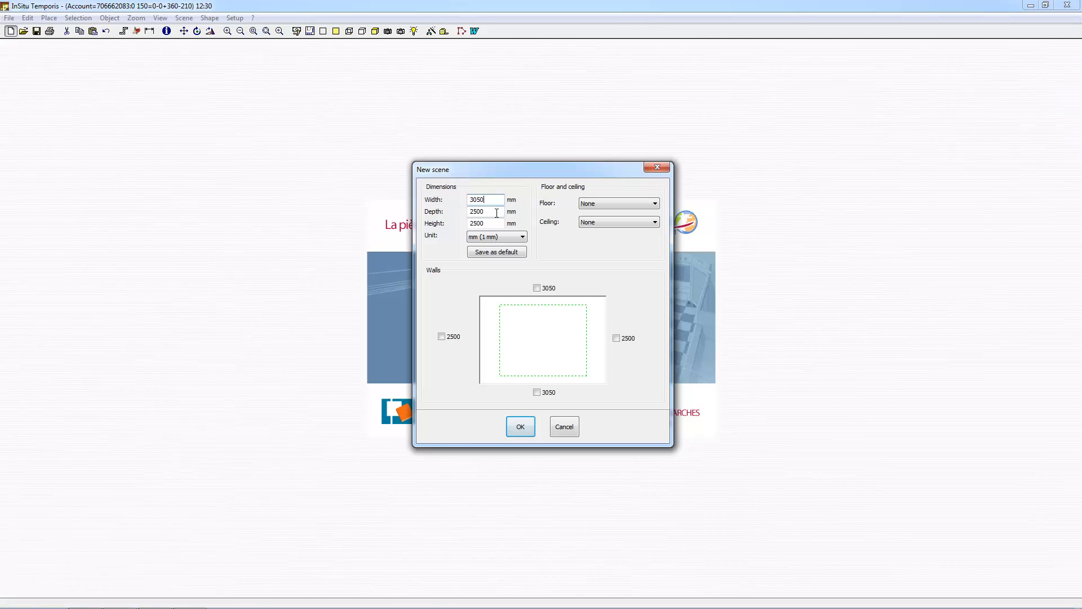
key(Tab)
text(2050)
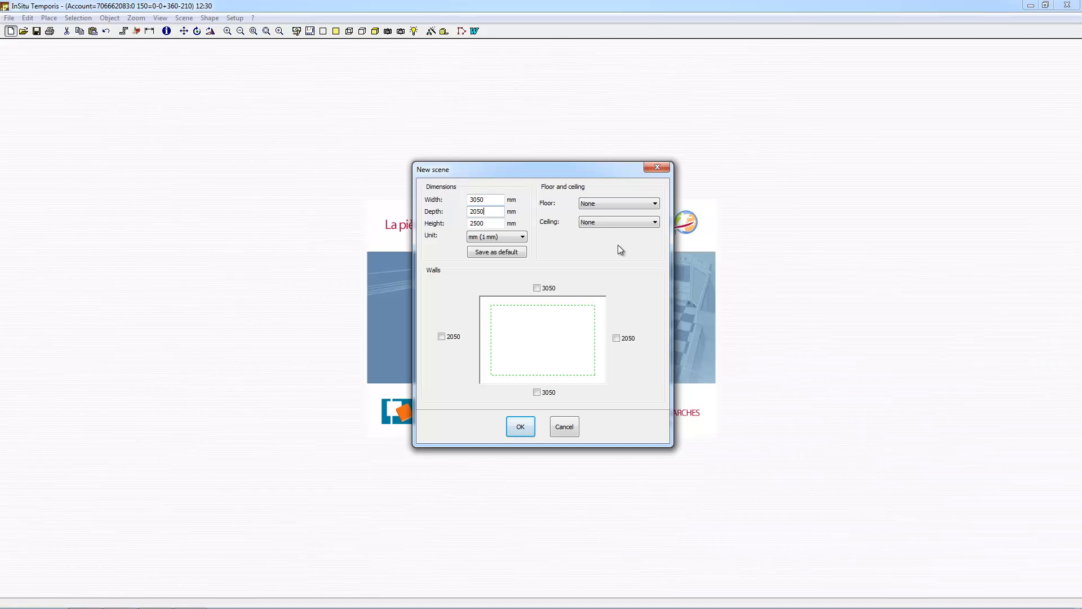
- Add a plain Floor and a plain Ceiling to the new scene
click(637, 208)
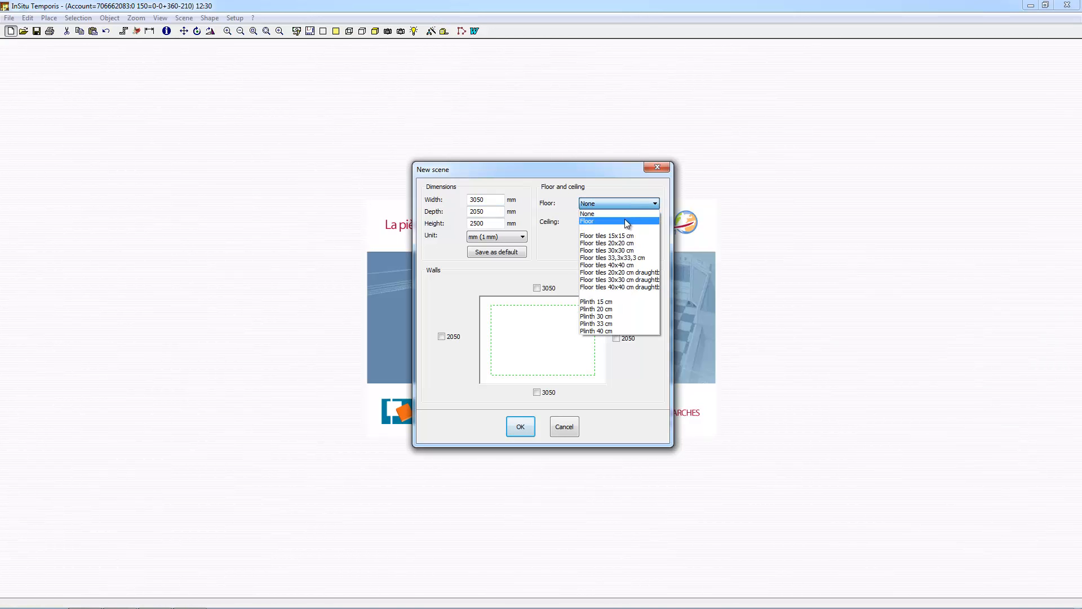
click(625, 220)
click(630, 222)
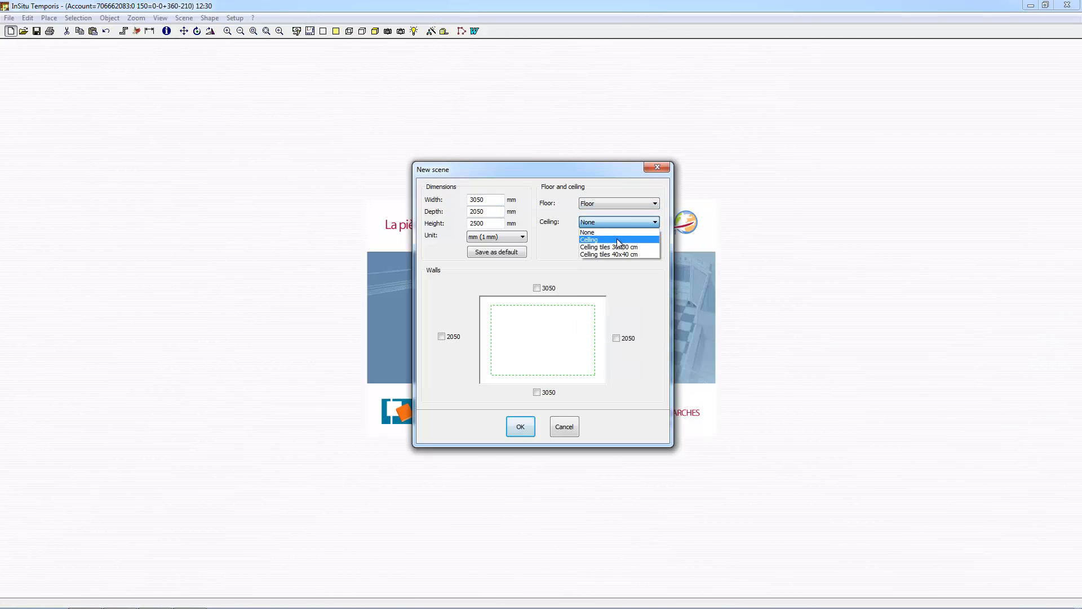
click(618, 242)
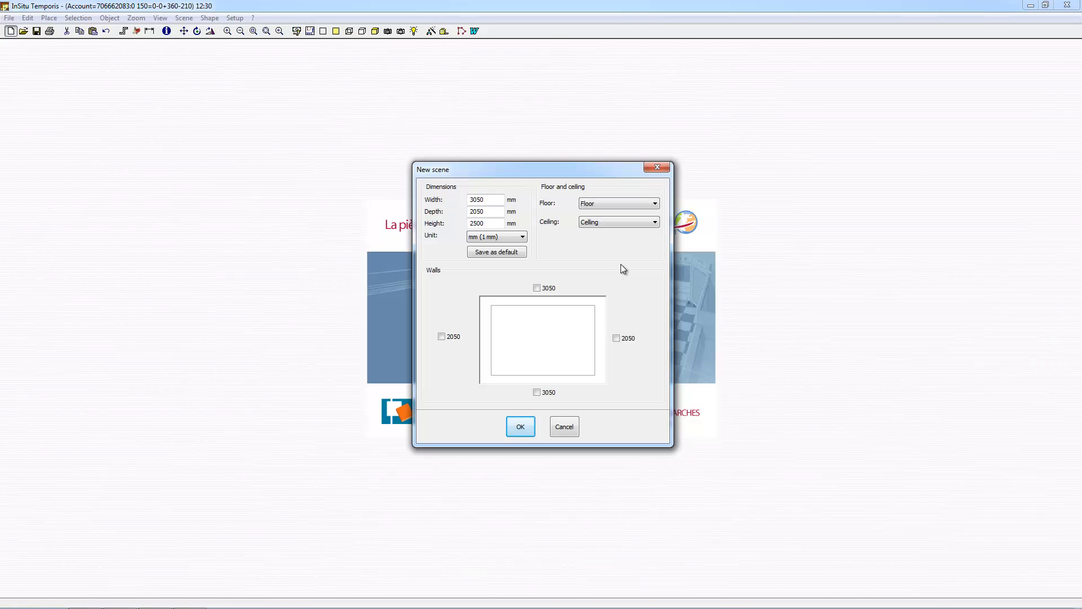
- Enable the back 3050 mm wall and the right-hand 2050 mm wall, and create the scene
click(536, 288)
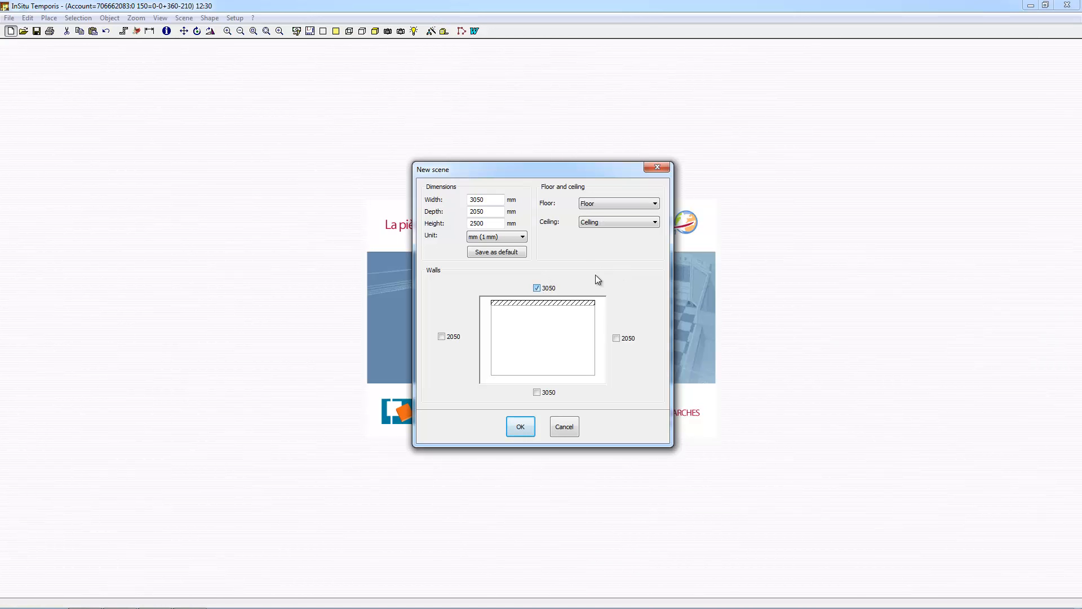
click(616, 338)
click(521, 431)
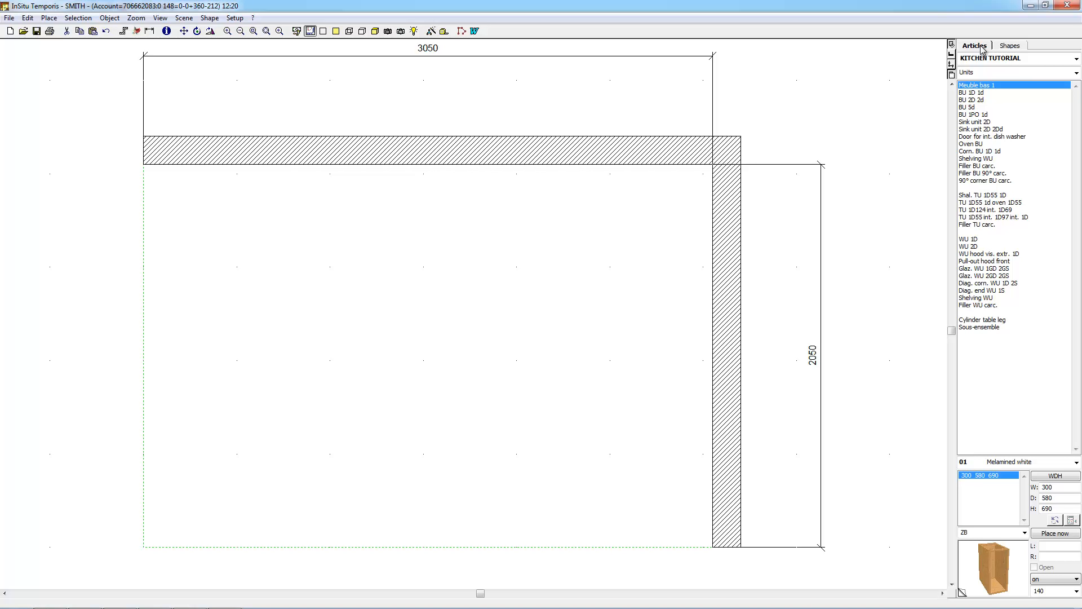
click(1022, 62)
click(1023, 62)
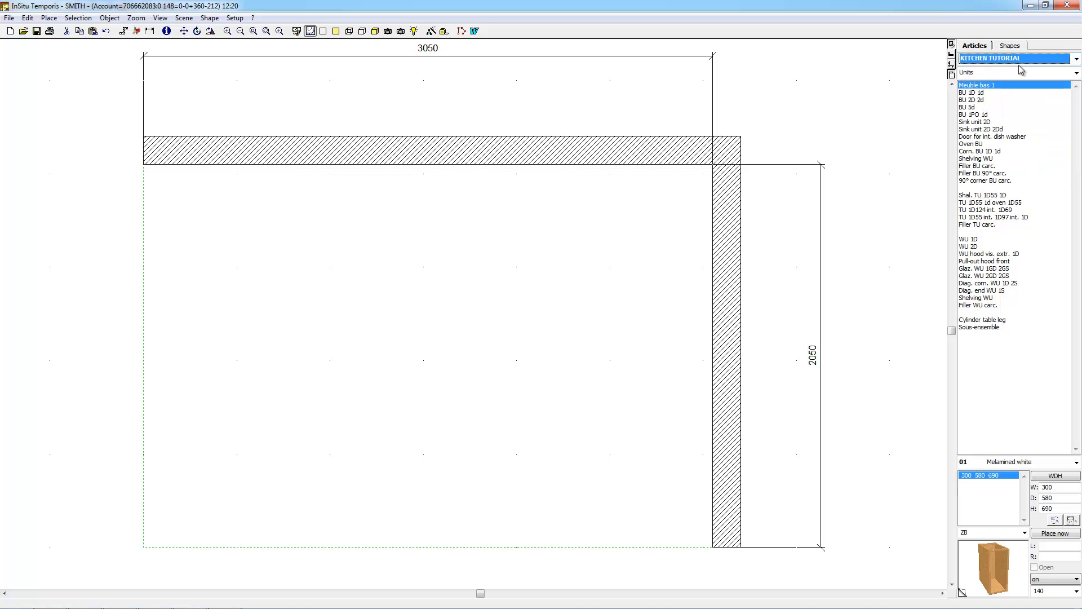
click(1021, 73)
click(1021, 73)
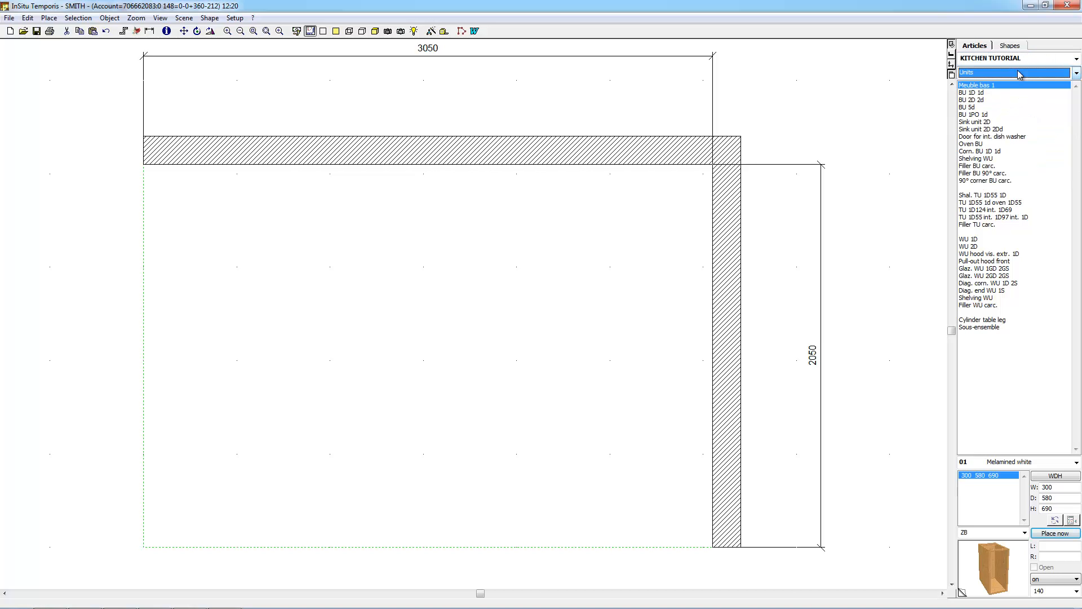
click(979, 88)
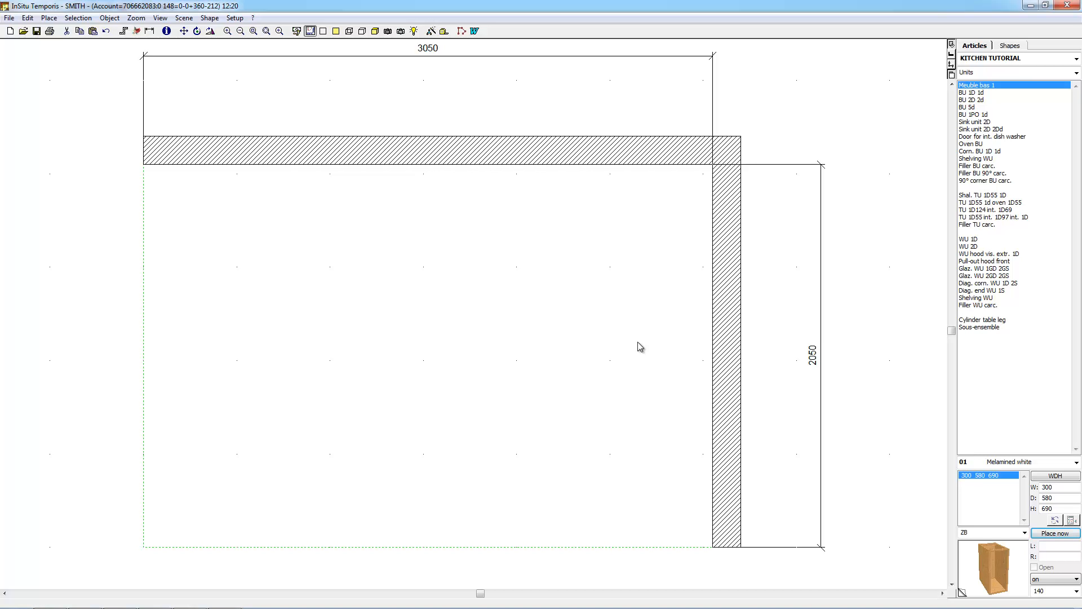
click(1018, 59)
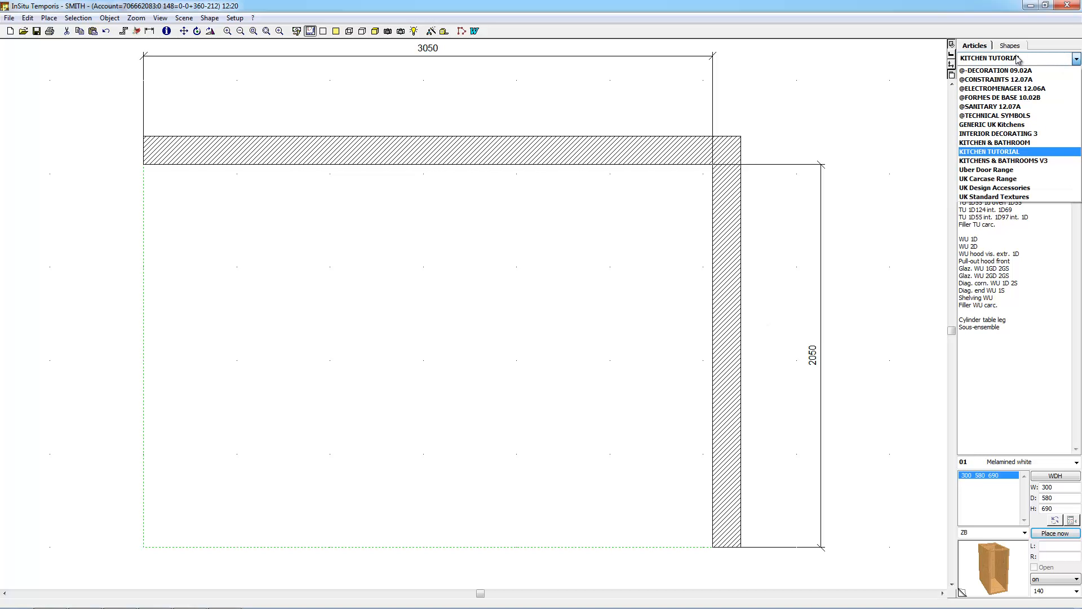
click(1003, 79)
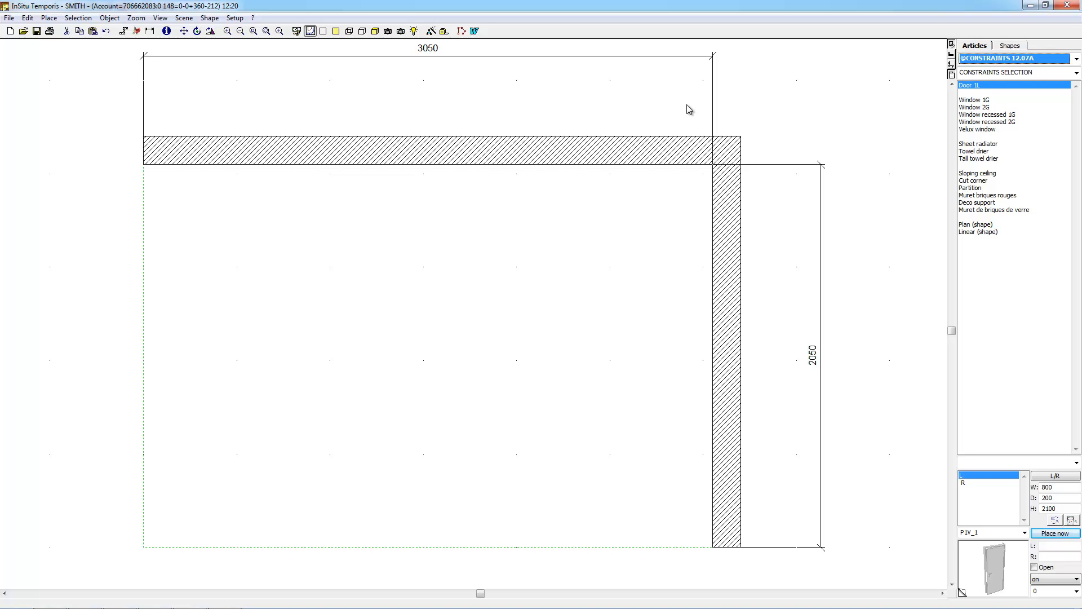
click(1058, 73)
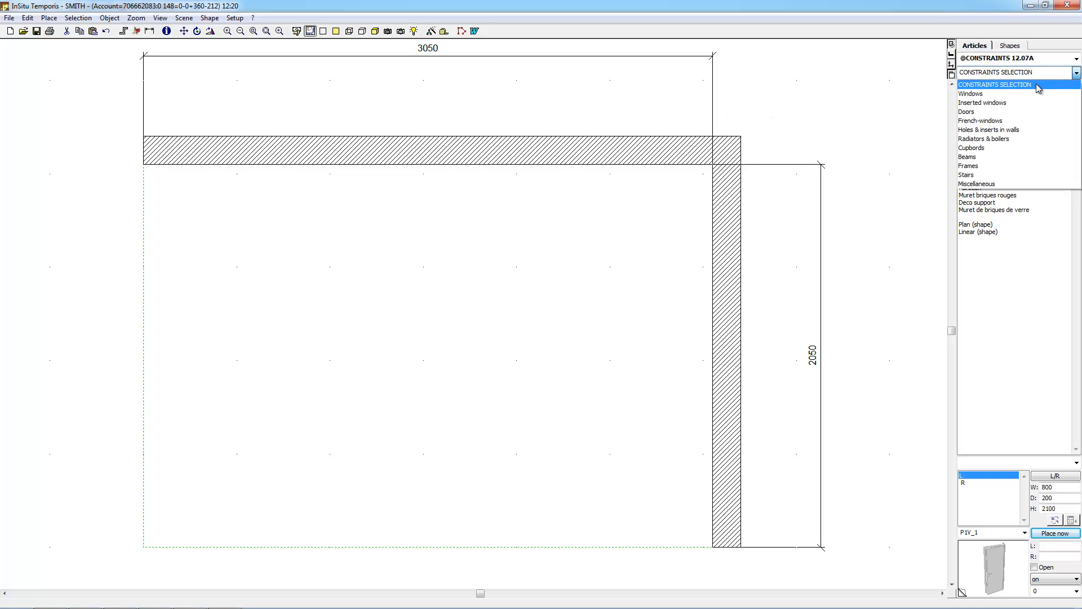
click(1037, 85)
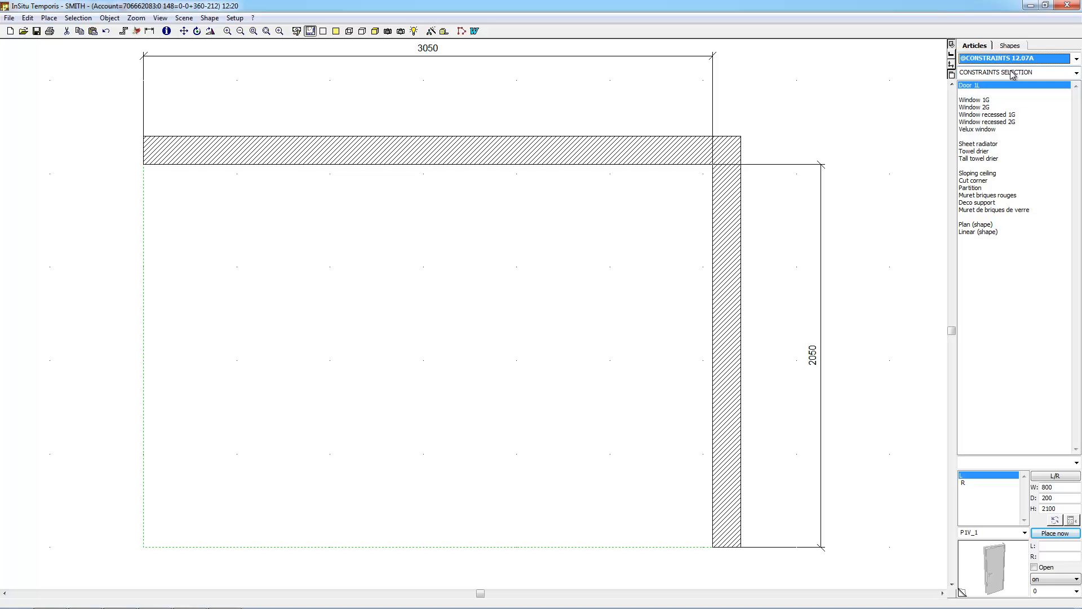
click(1013, 74)
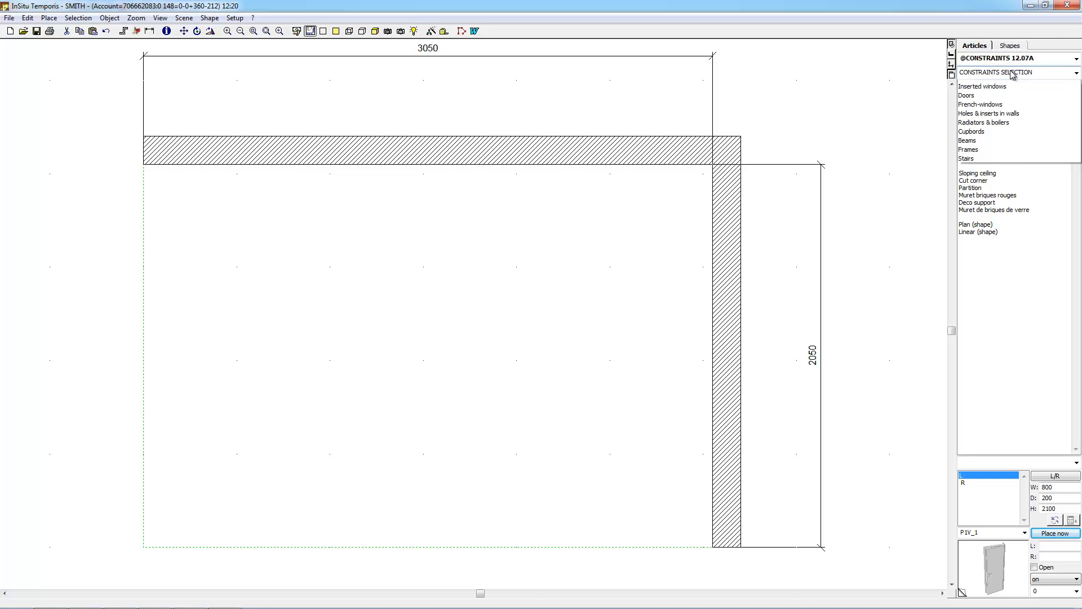
click(981, 97)
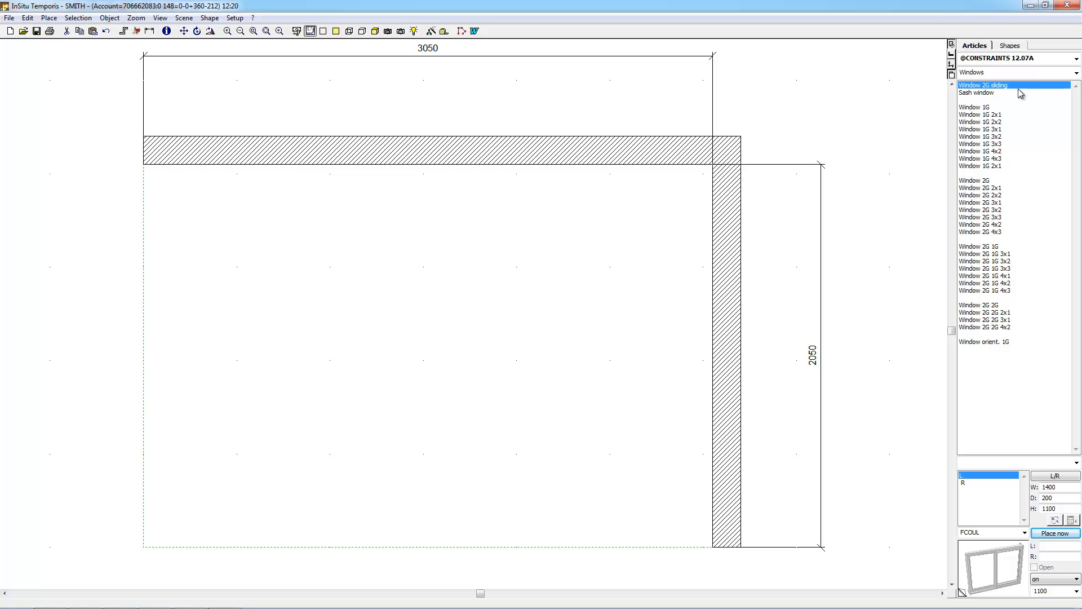
click(976, 182)
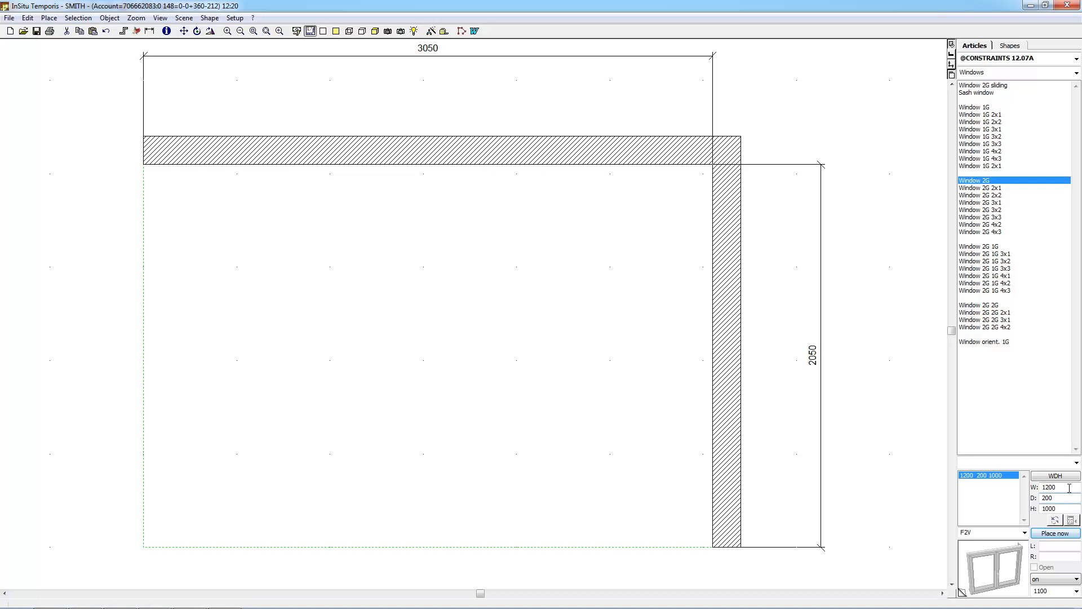
- Set the window to 1000 mm wide and 1050 mm high, at 1130 mm above the floor, with a right-hand distance of 215 mm
double_click(1040, 488)
text(1000)
key(Tab)
key(Tab)
text(1050)
click(1060, 498)
key(BackSpace)
key(BackSpace)
text(30)
- Place the window in the 2050 mm wall, rotated so its handle faces the room, keeping the white satin lacquer profiles colour
drag(995, 571, 726, 321)
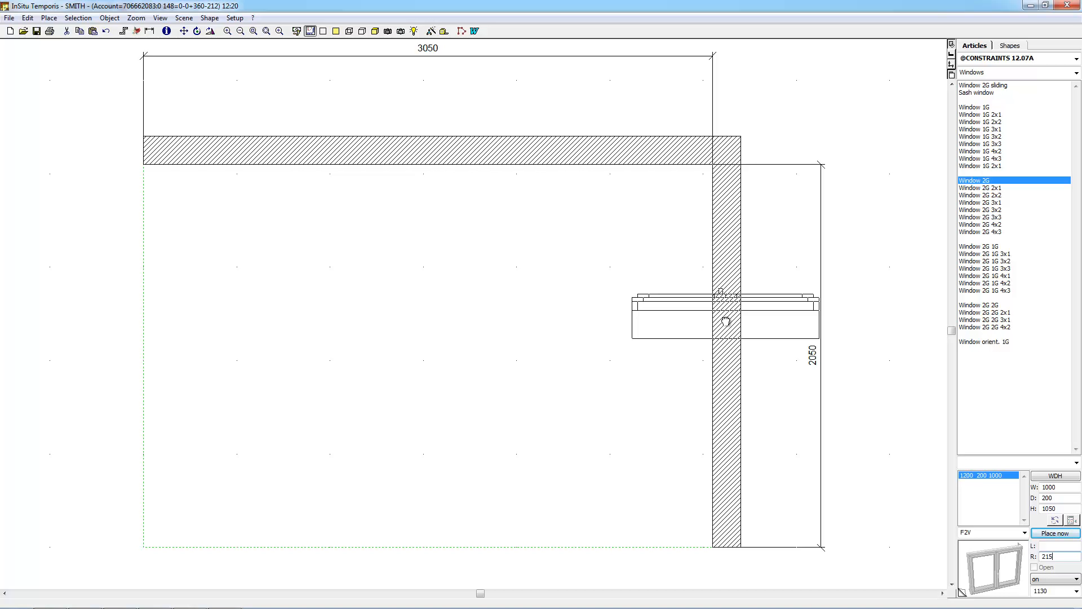
right_click(726, 321)
right_click(726, 321)
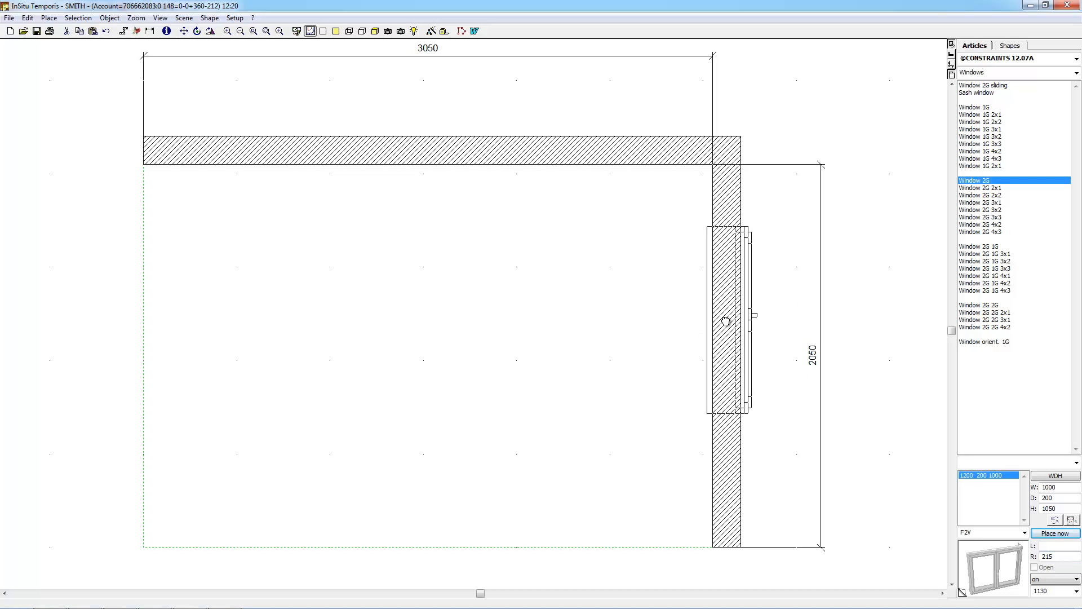
right_click(726, 321)
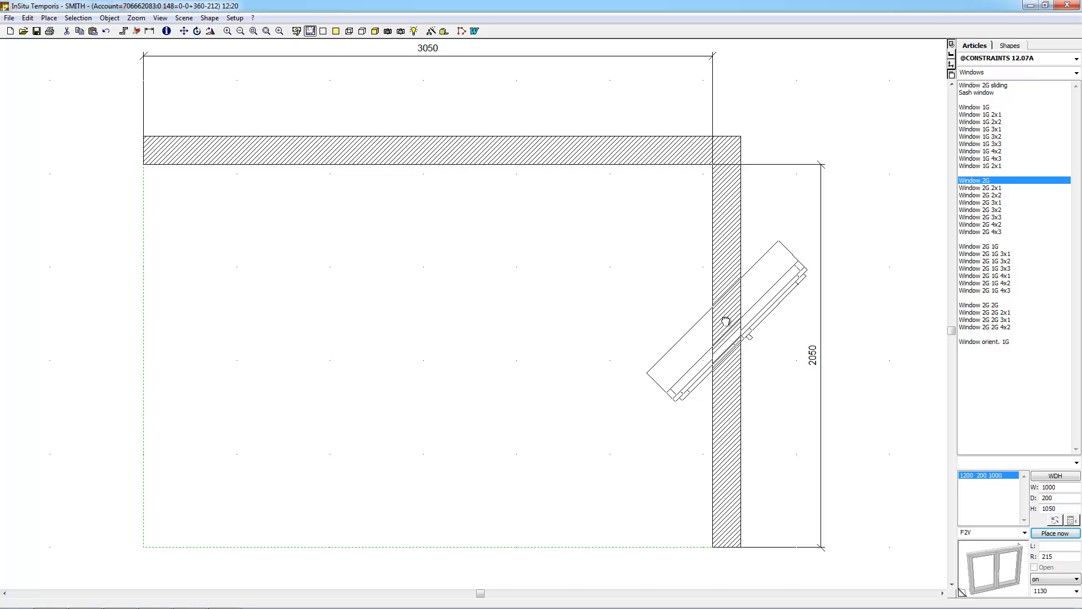
right_click(726, 322)
right_click(726, 321)
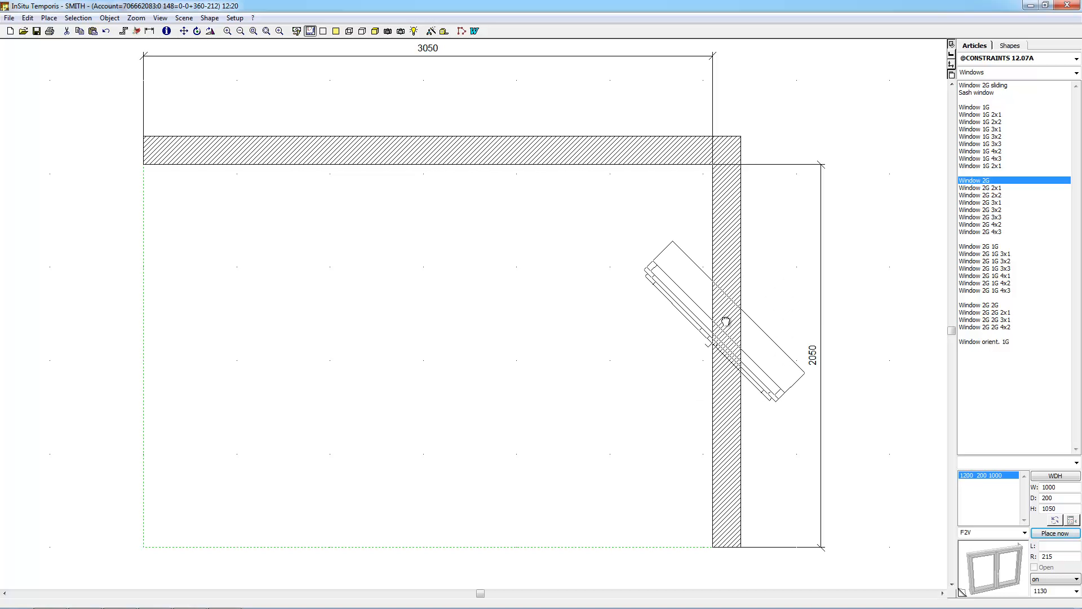
right_click(725, 321)
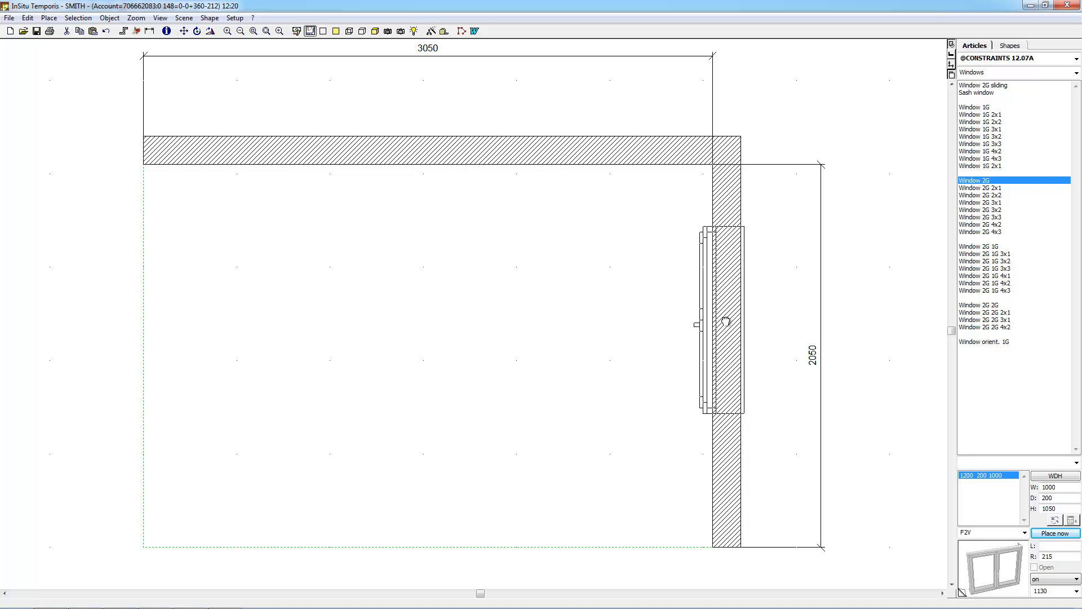
click(726, 322)
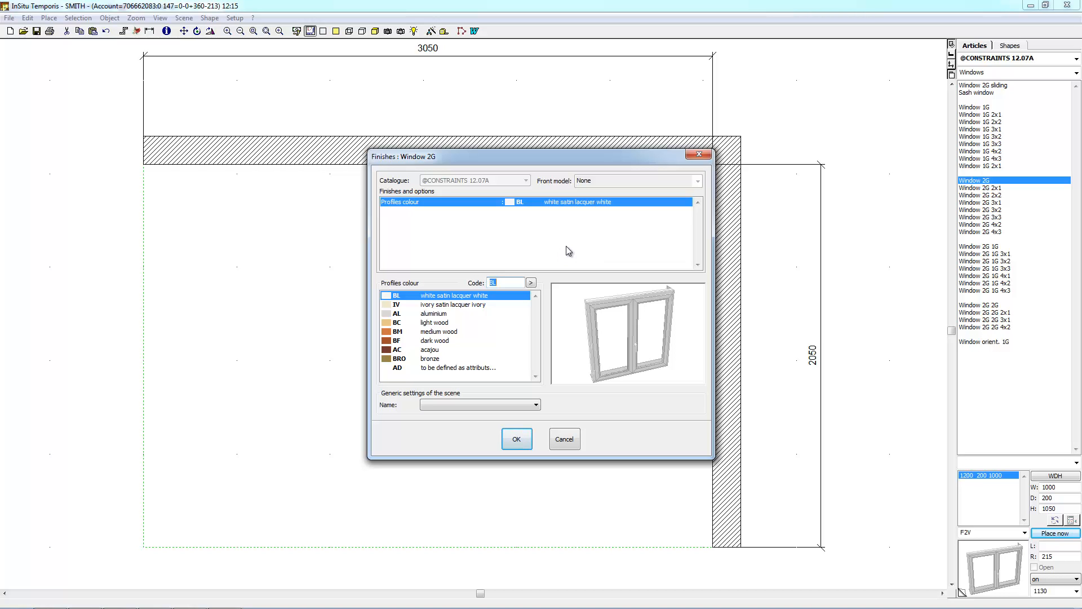
click(516, 441)
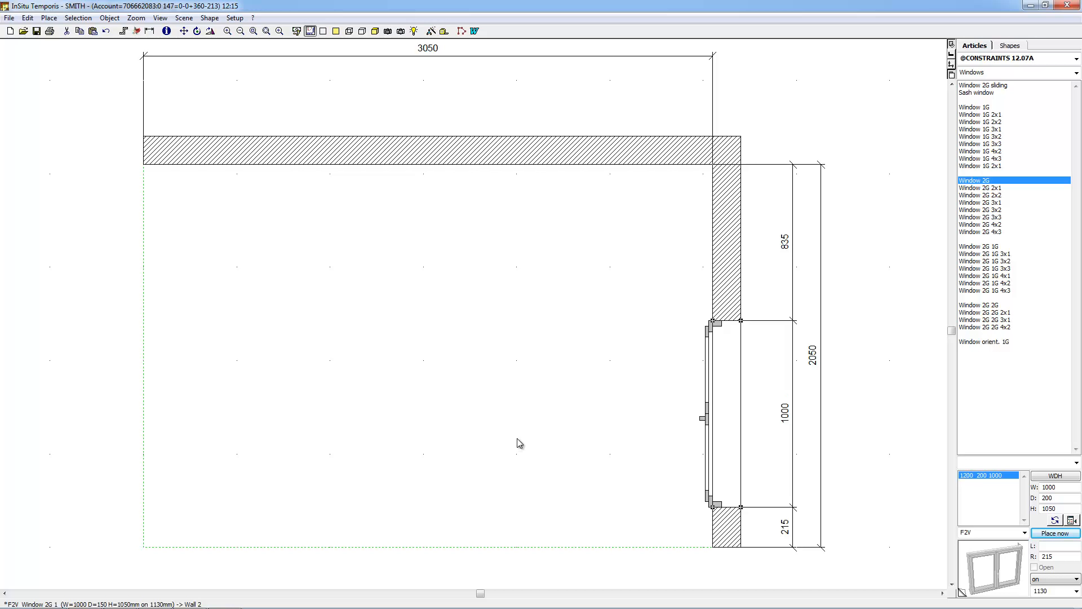
- Choose the right-hand corner base unit Corn. BU 1D 1d, code ba105d, from the KITCHEN TUTORIAL catalogue
click(1027, 63)
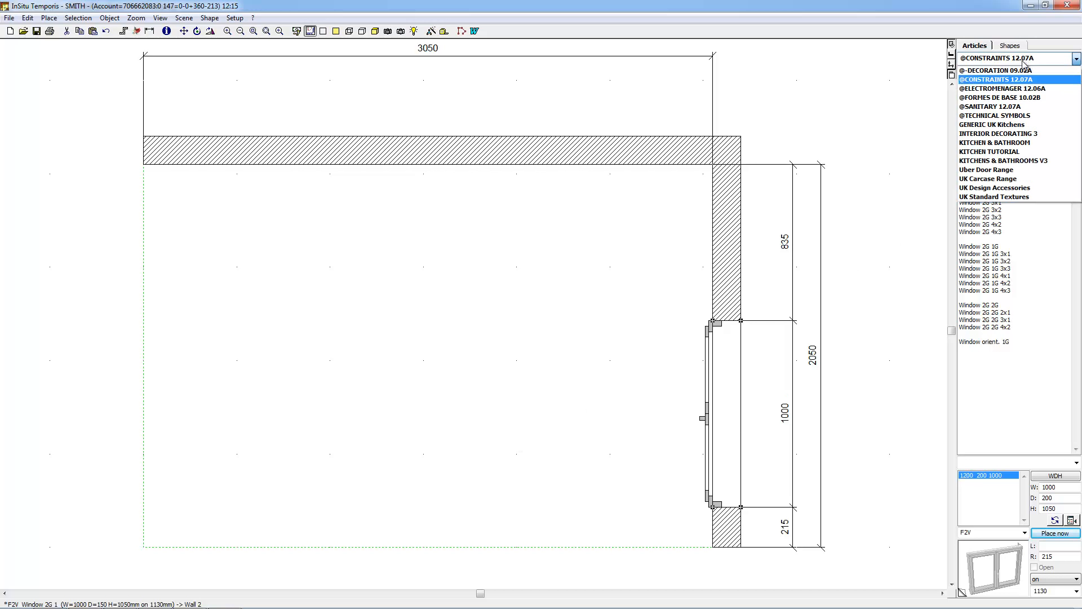
click(998, 155)
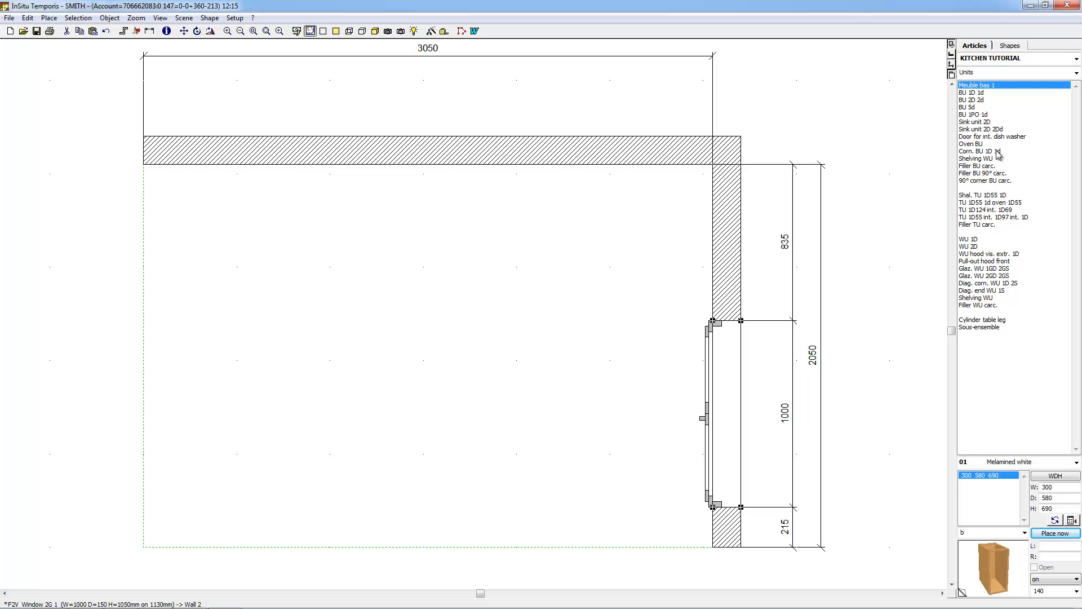
text(ba105)
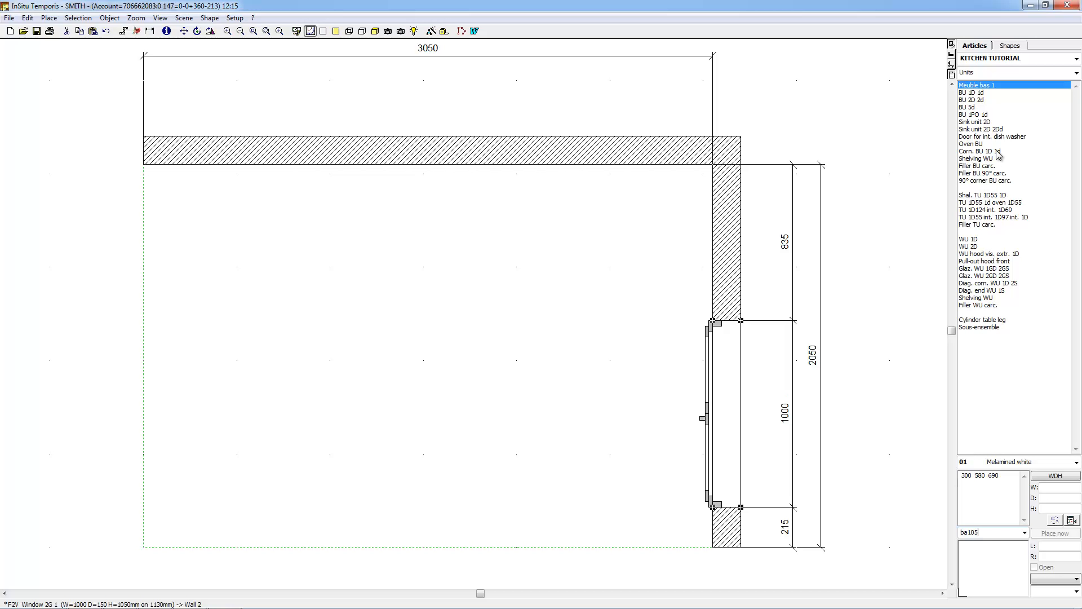
click(998, 153)
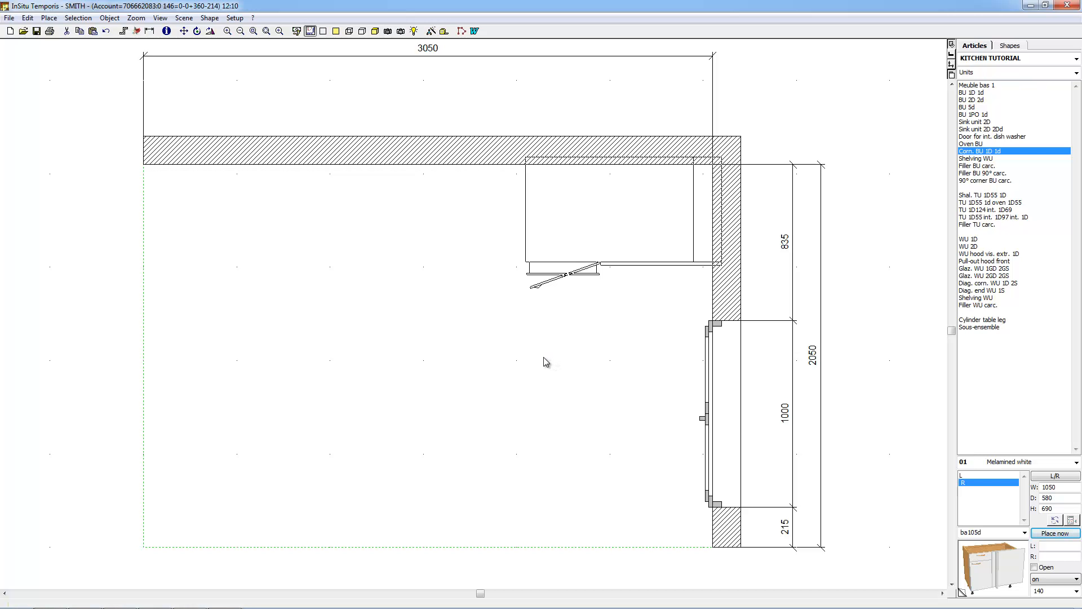
- Place the corner base unit where the 3050 mm and 2050 mm walls meet, accepting the default price coefficients of 1.0
key(Left)
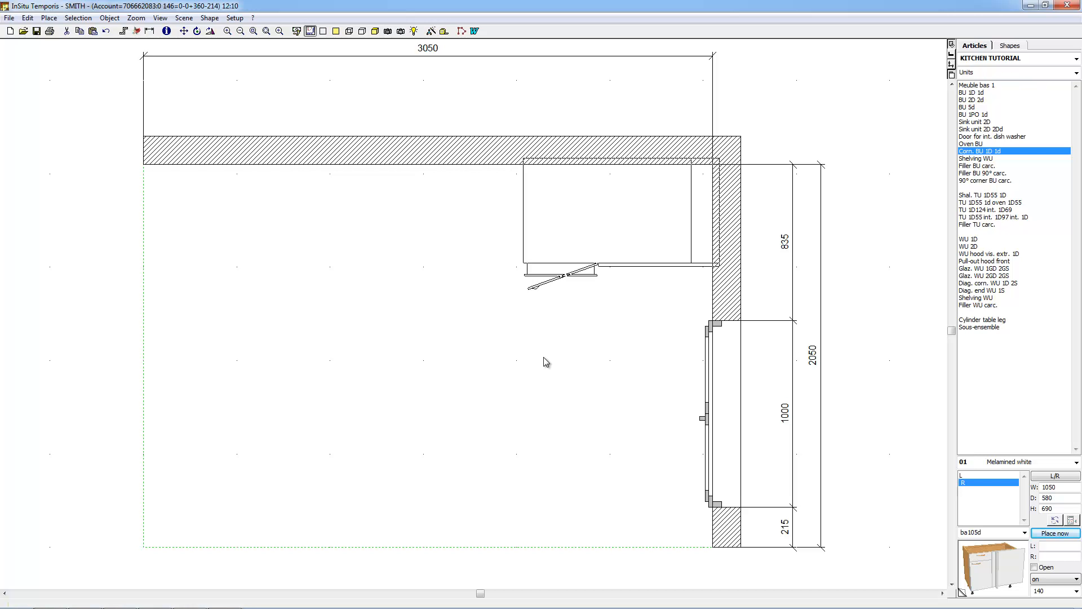
key(Up)
key(Up)
key(Up)
key(Up)
key(Up)
key(Up)
key(Right)
key(Right)
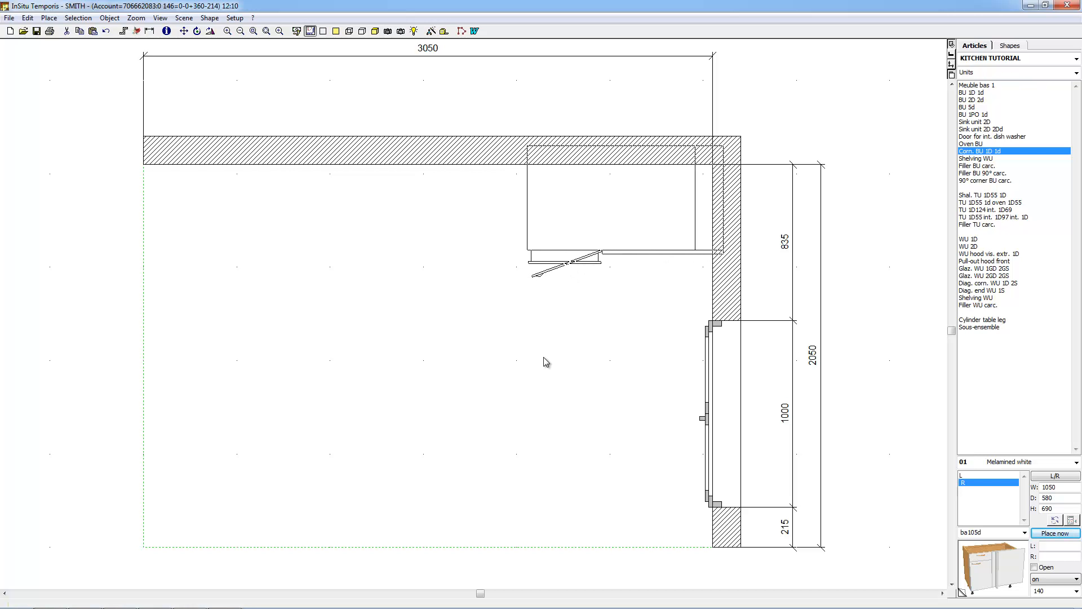
key(Up)
key(Up)
key(Right)
key(Right)
key(Right)
key(Return)
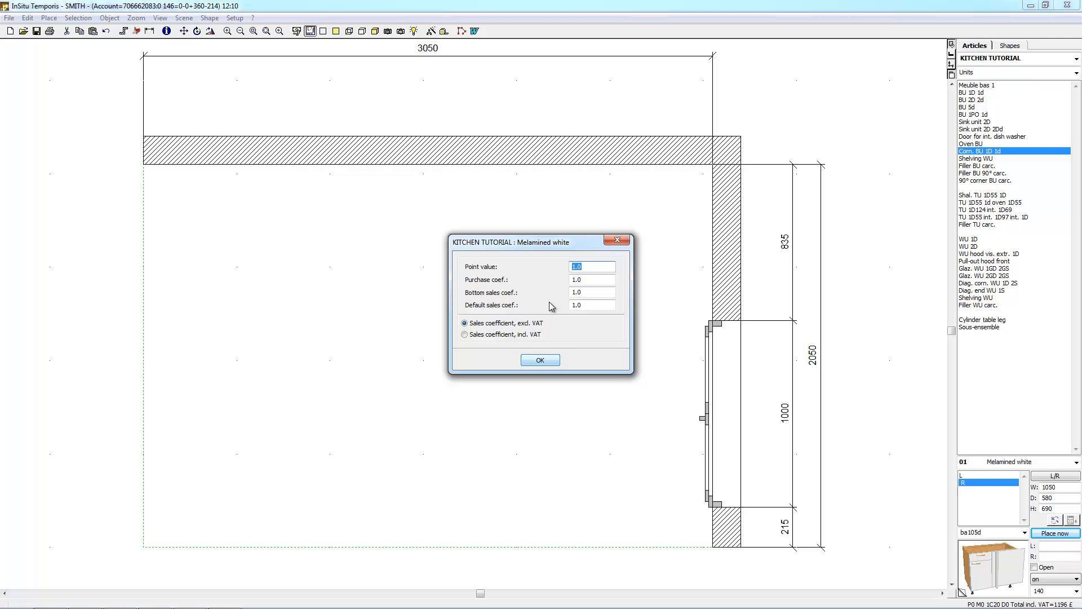
key(Return)
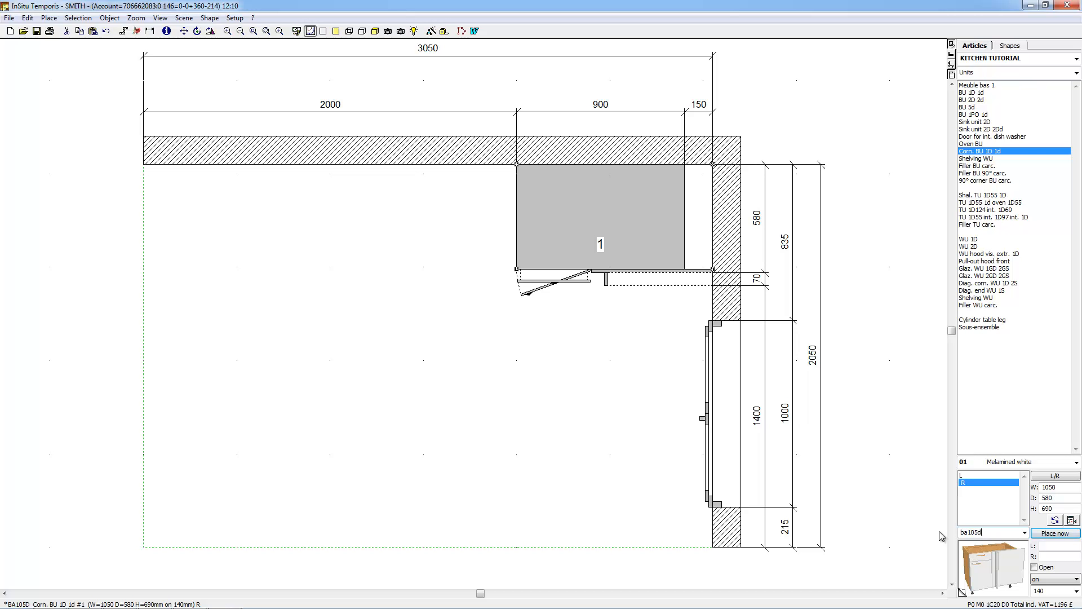
- Add base unit bt40d and oven base unit bf60 along the 3050 mm wall, continuing from the corner unit
double_click(998, 531)
text(bt40d)
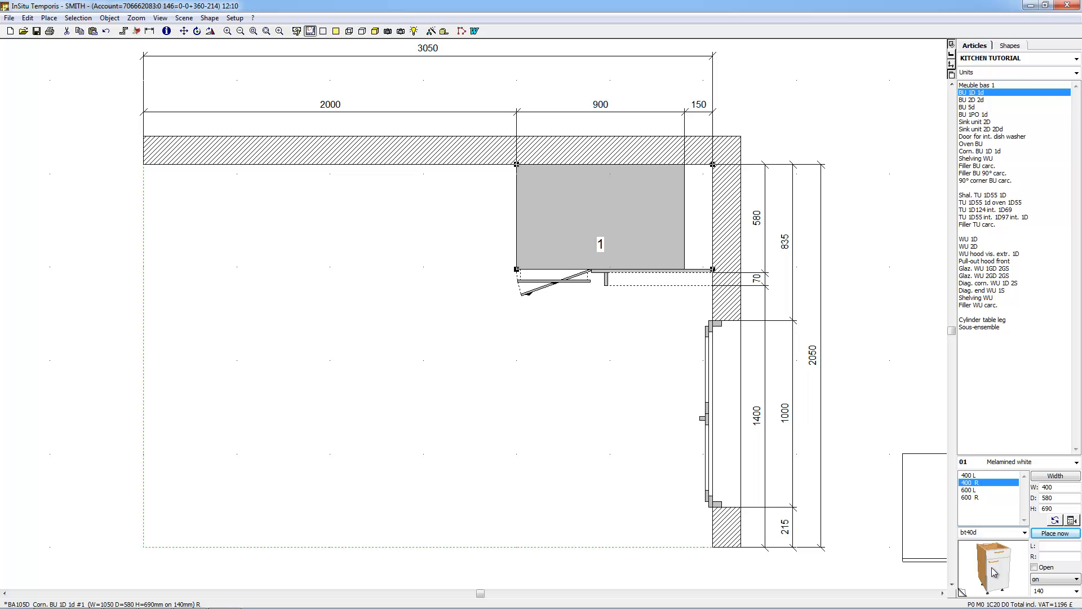
click(1002, 567)
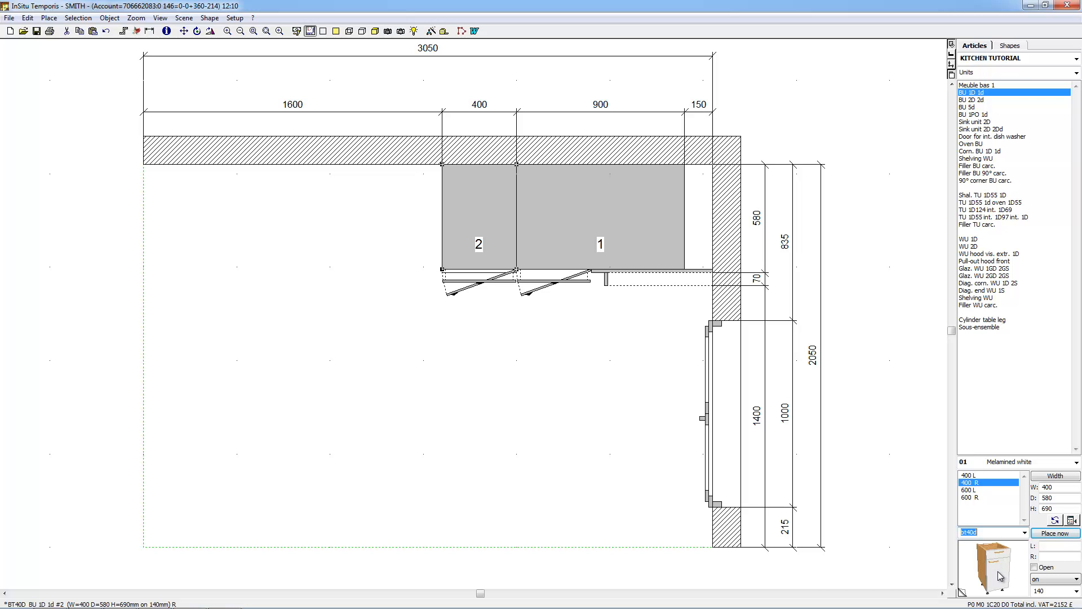
text(bf60)
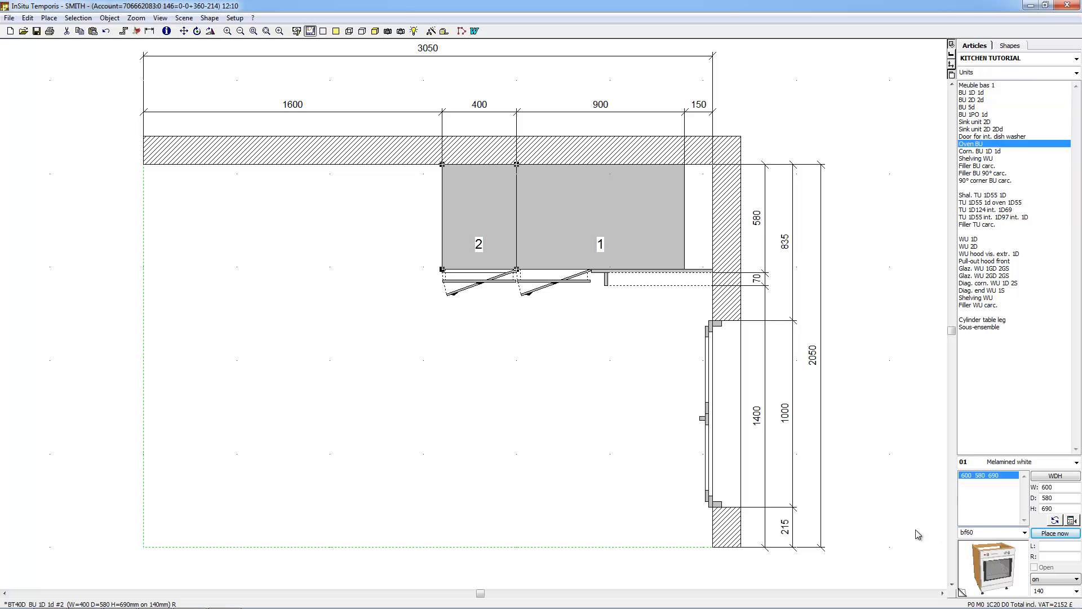
key(Return)
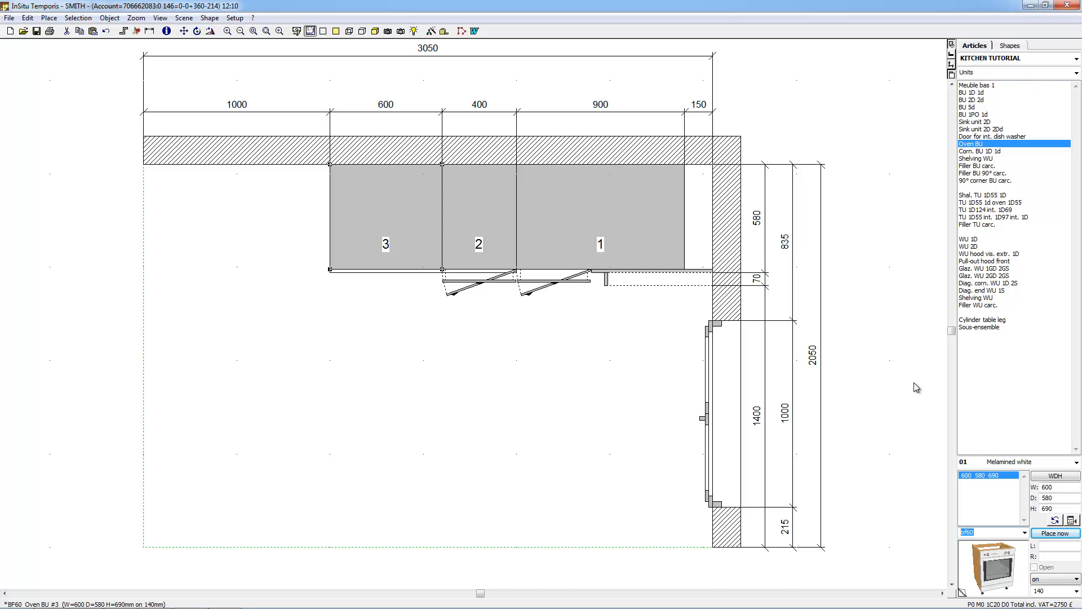
- Add base unit bt40g beside the oven unit and tall unit aref190g at the end of the 3050 mm wall
text(bt)
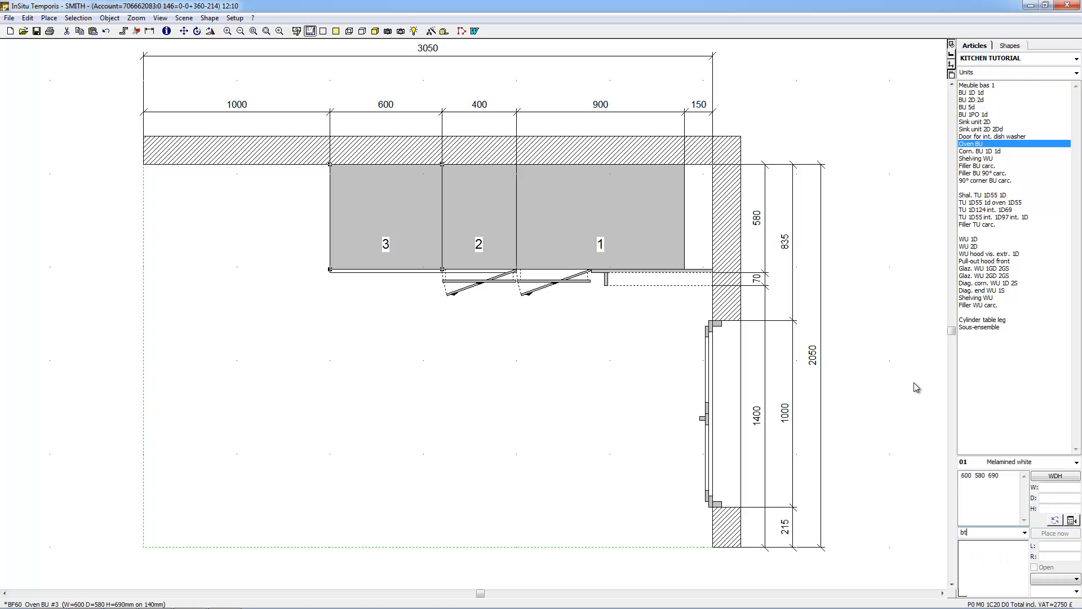
text(40g)
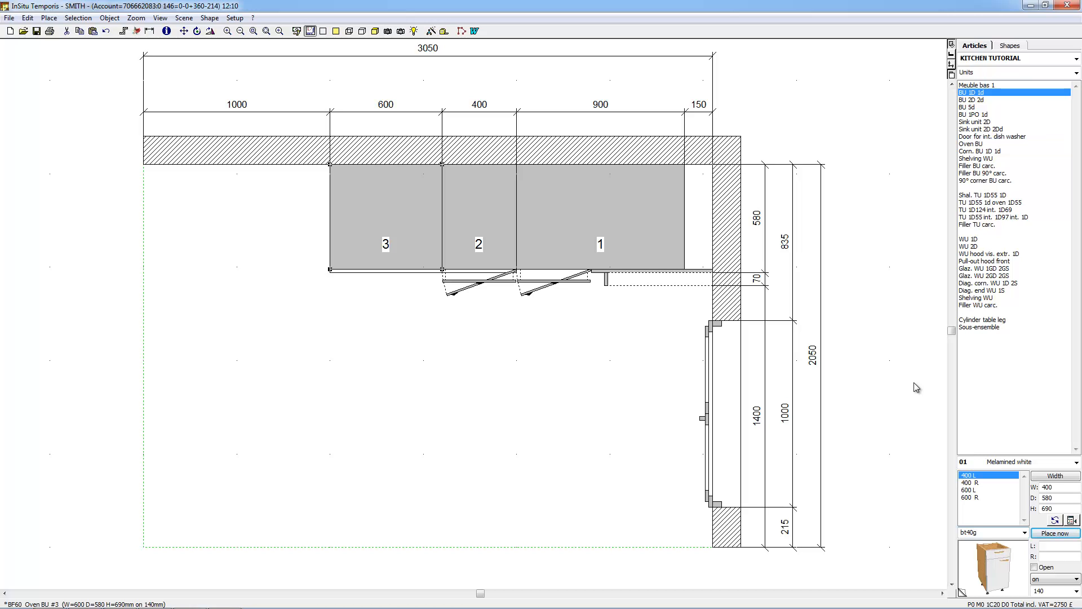
key(Return)
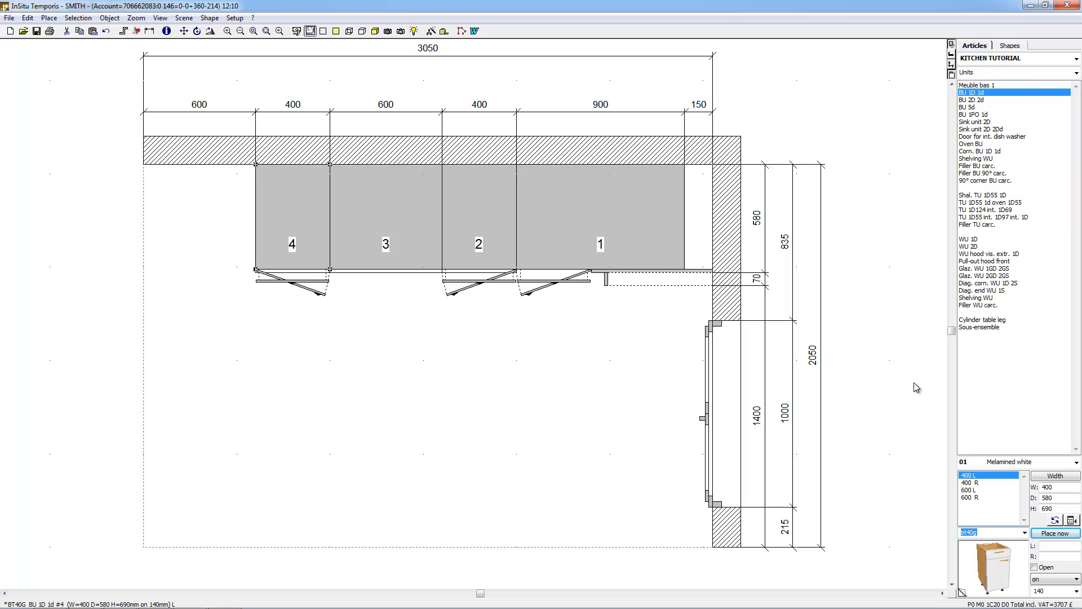
text(are)
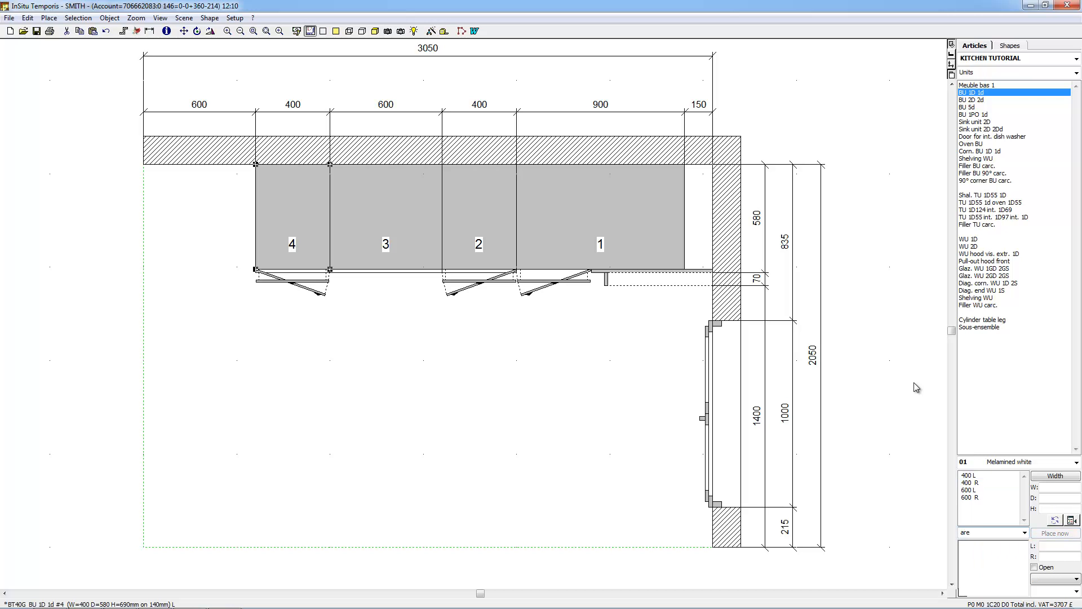
text(f190g)
key(Return)
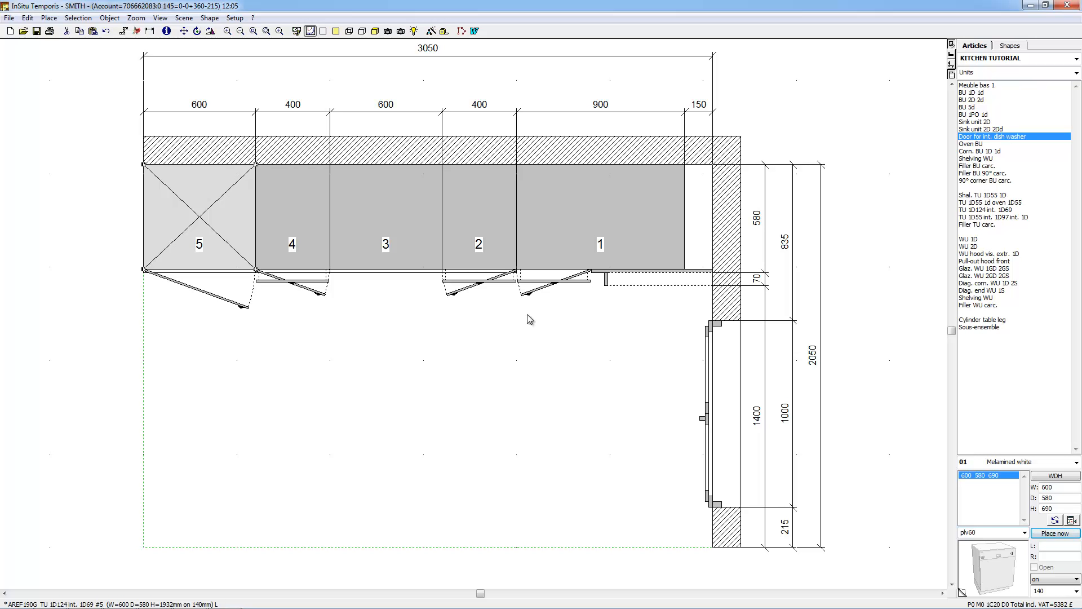
- Add the integrated dishwasher door plv60 and the sink unit be80 along the window wall, starting from the corner unit
drag(993, 567, 624, 251)
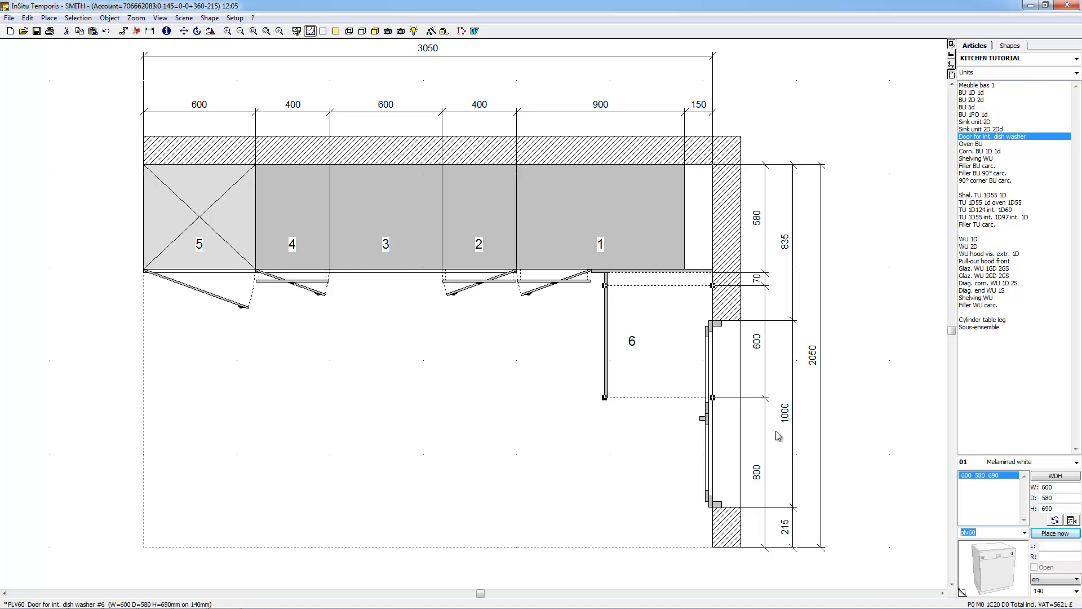
text(be)
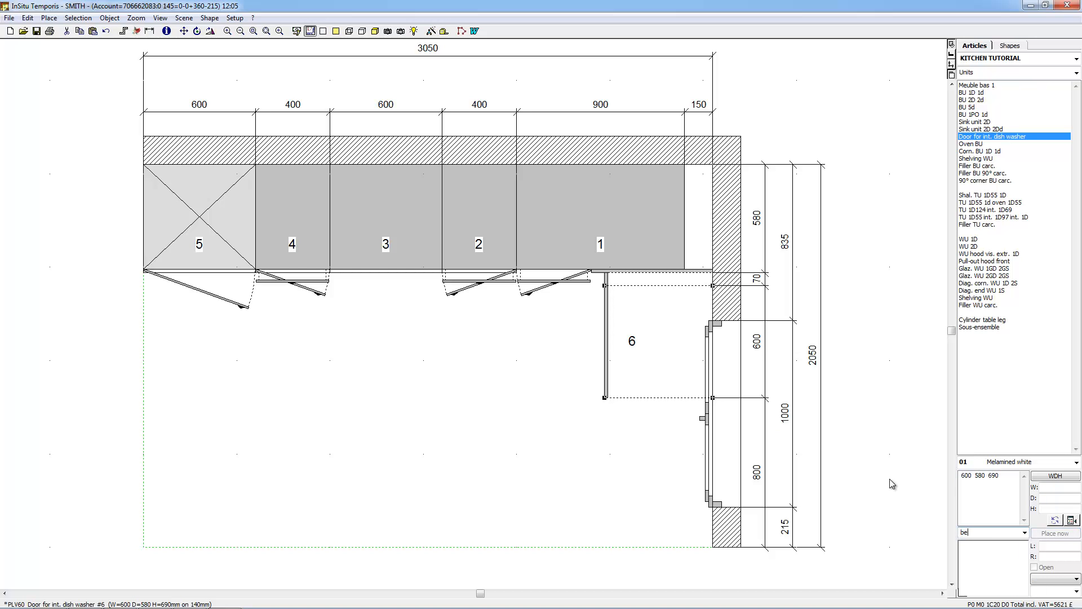
text(80)
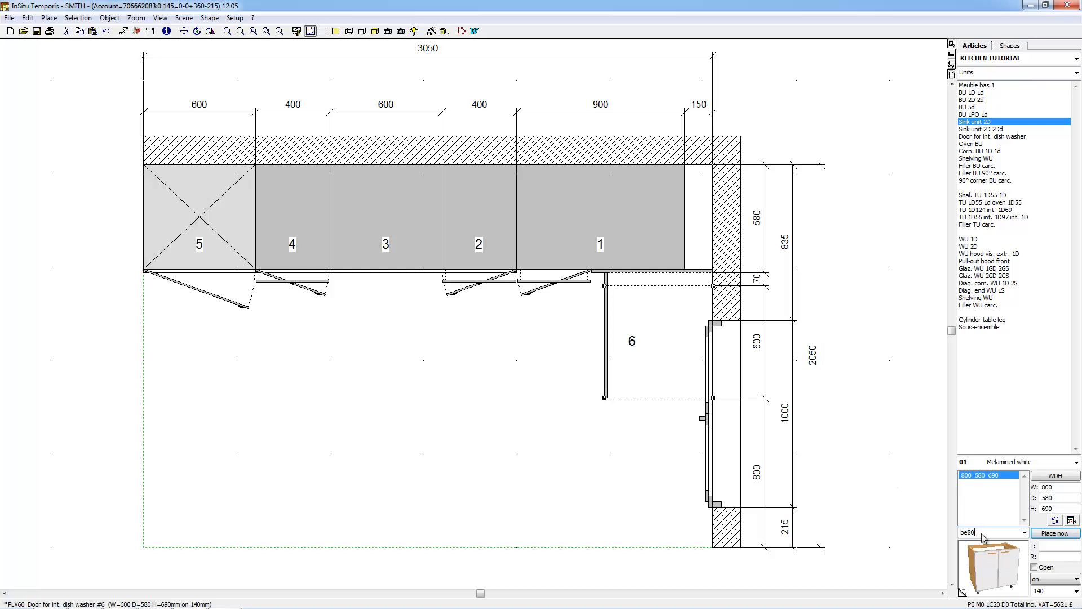
key(Return)
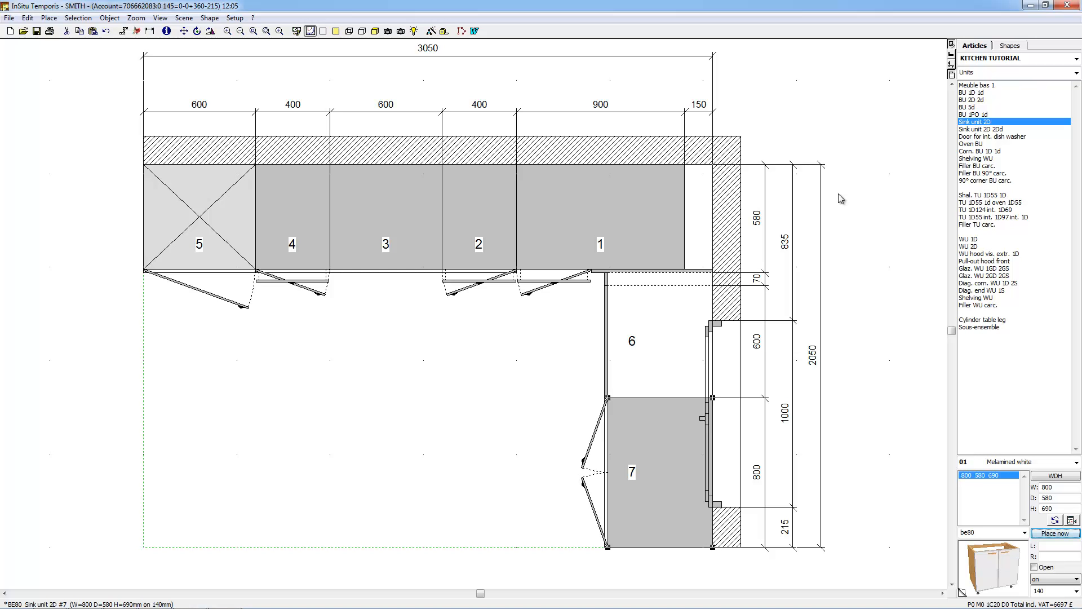
- Select the 3050 mm wall and display it as a realistic elevation
key(Tab)
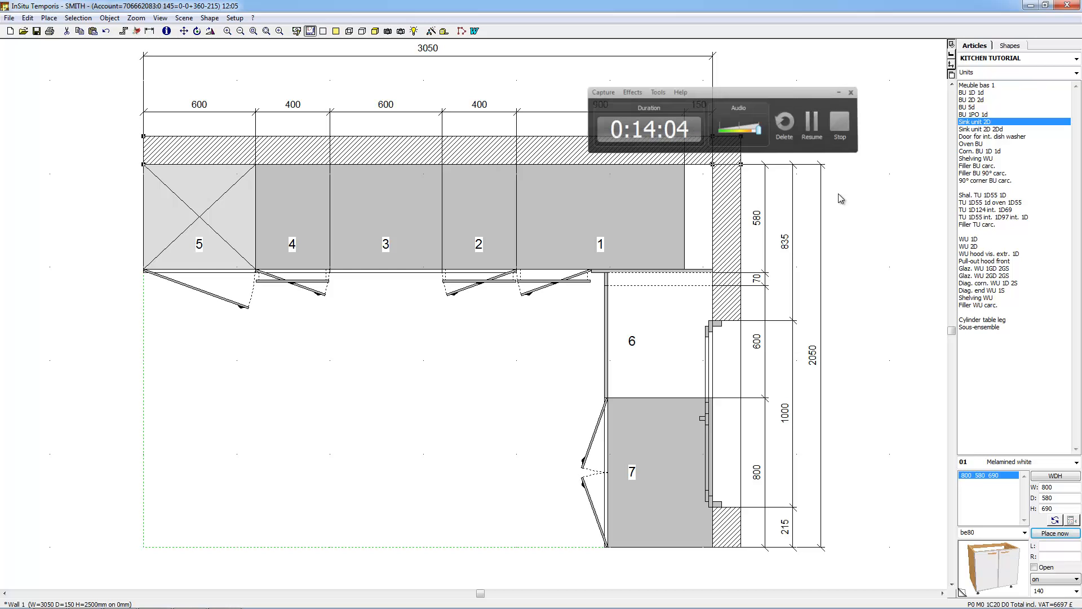
key(alt+v)
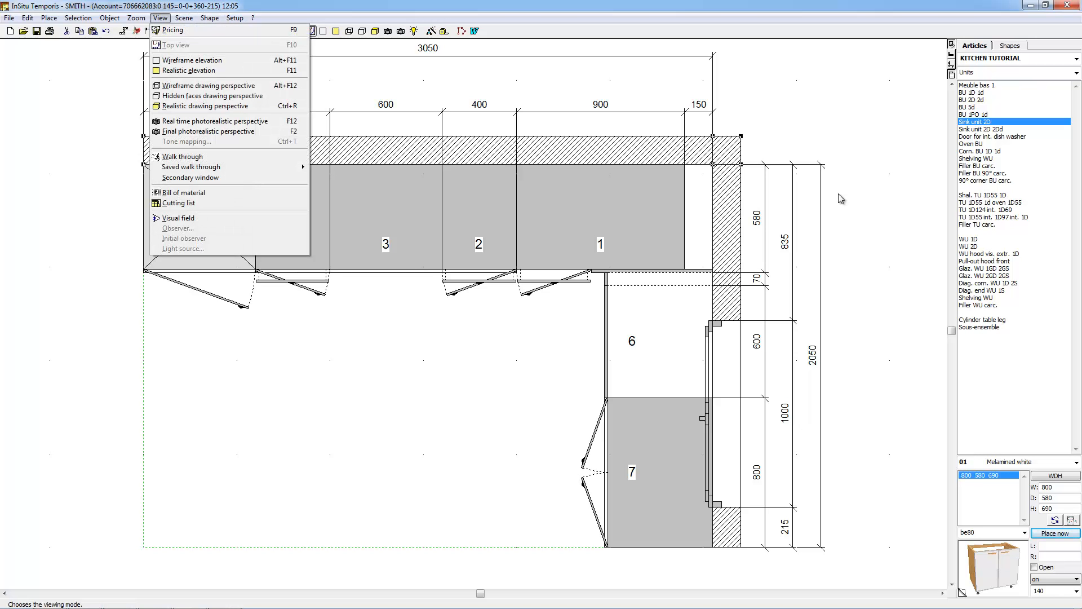
key(Down)
key(Down)
key(Escape)
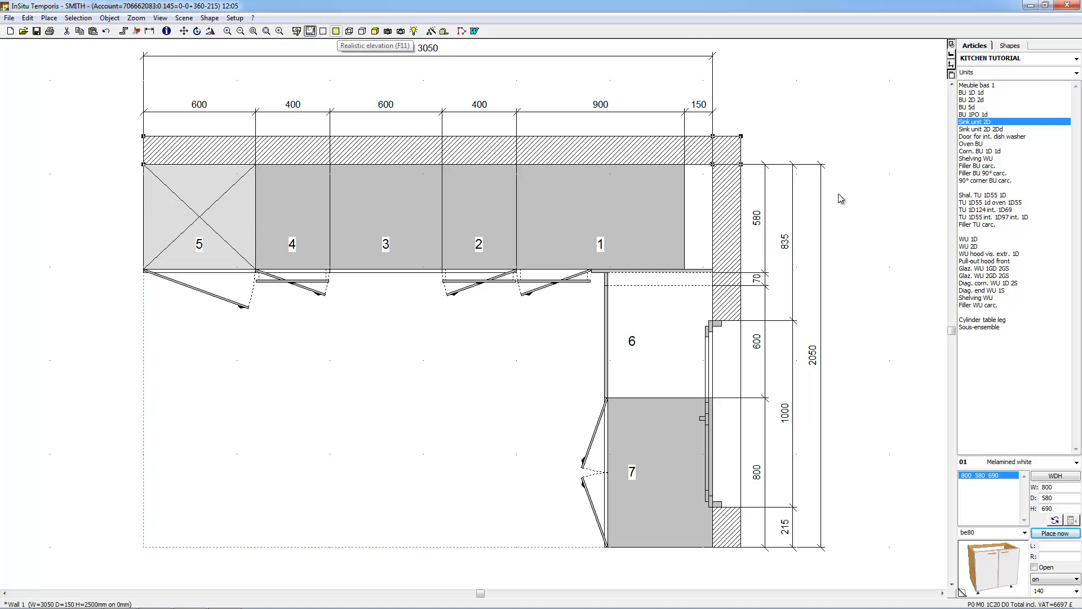
click(336, 31)
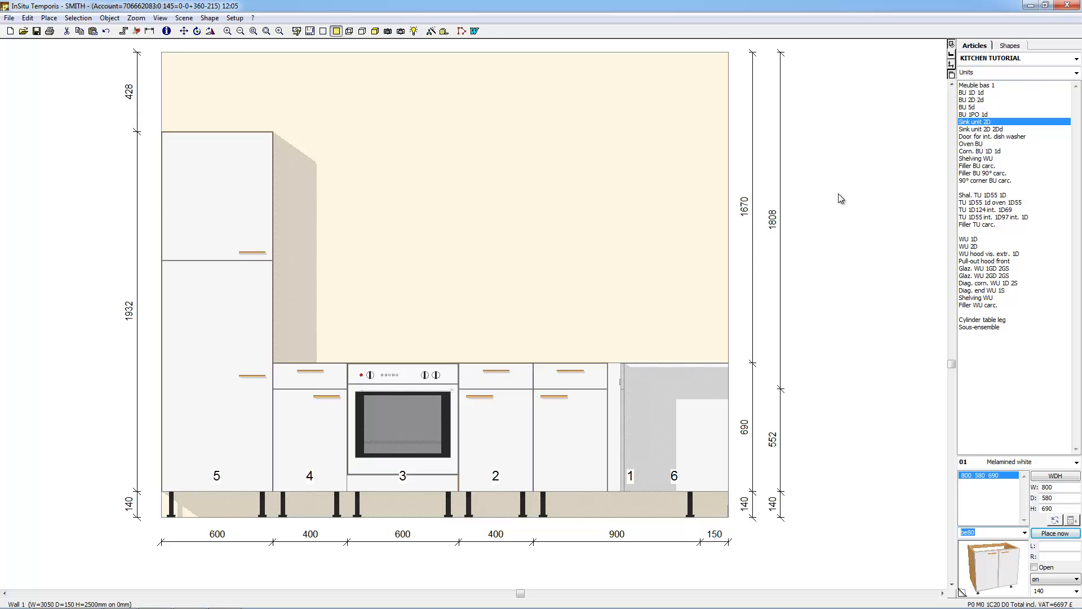
- Add glazed wall unit hv40g next to the tall unit and hood wall unit hh60g above the oven, both under 2072 mm
text(hv)
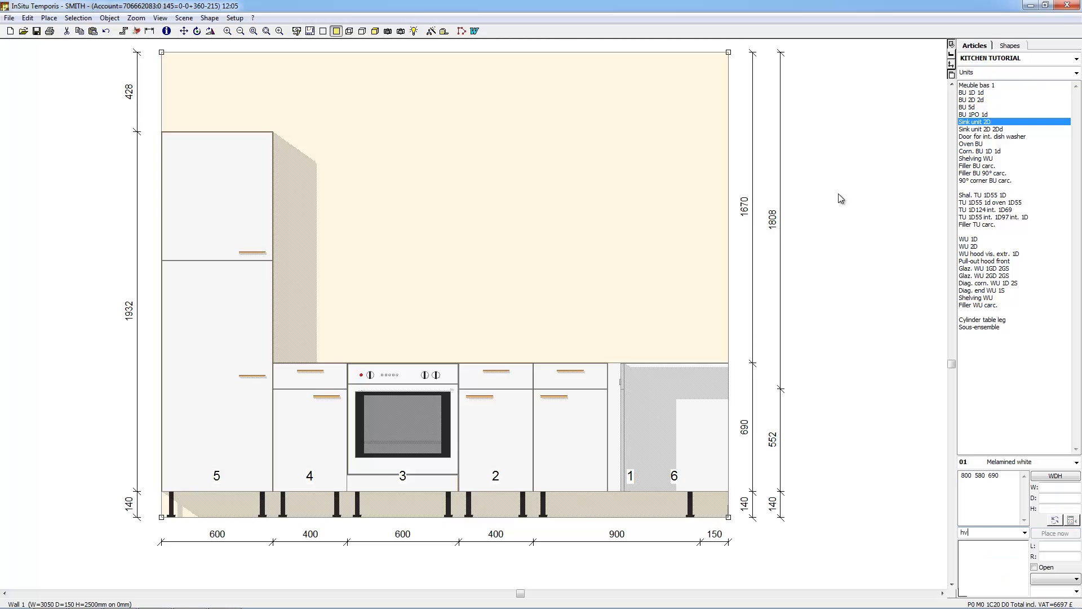
text(40g)
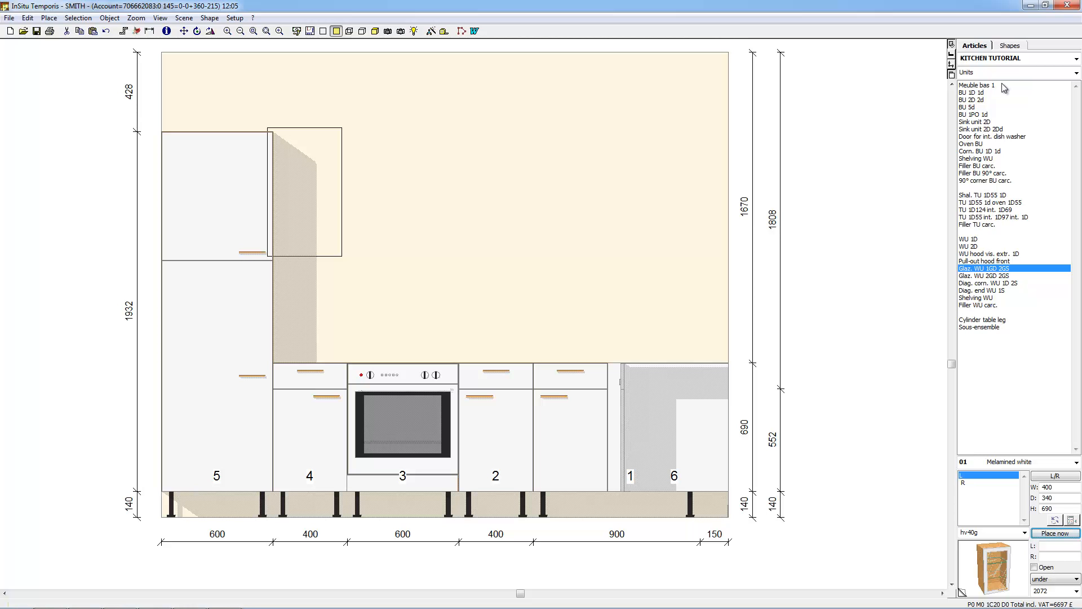
click(304, 192)
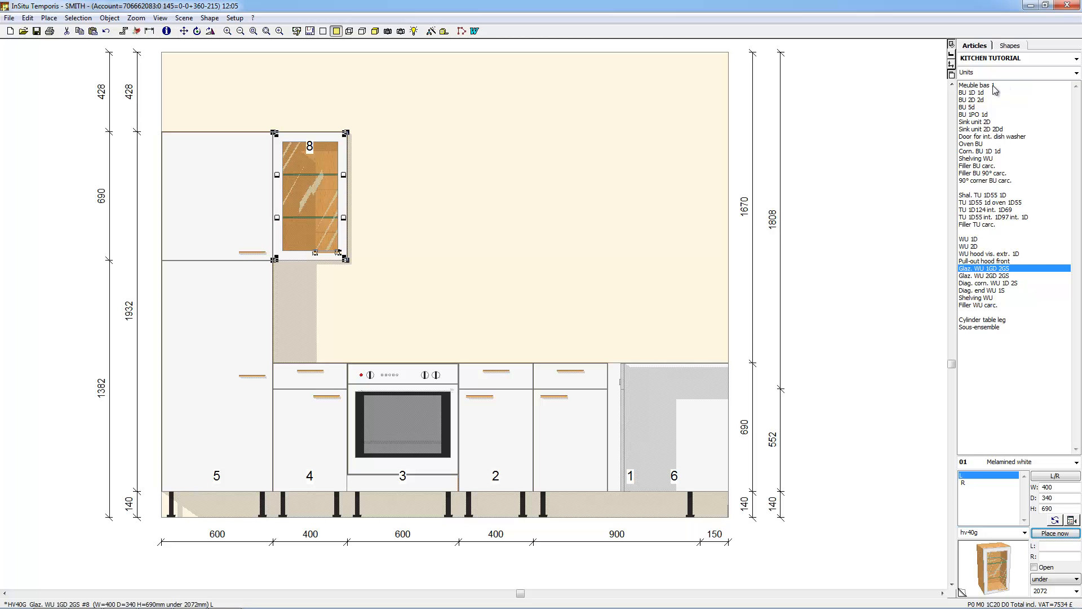
text(hh)
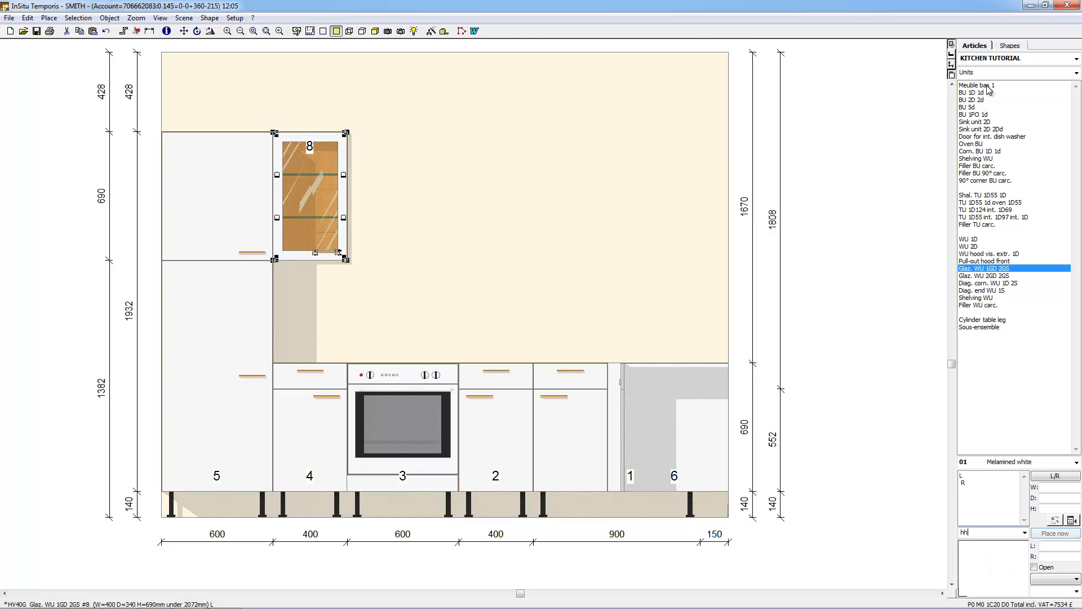
text(60g)
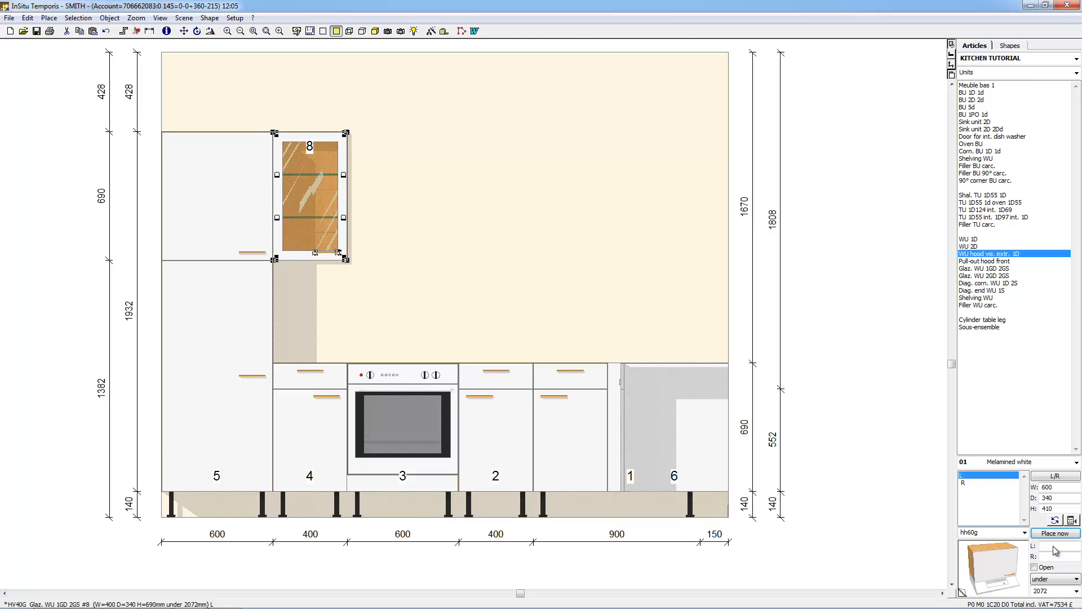
key(Return)
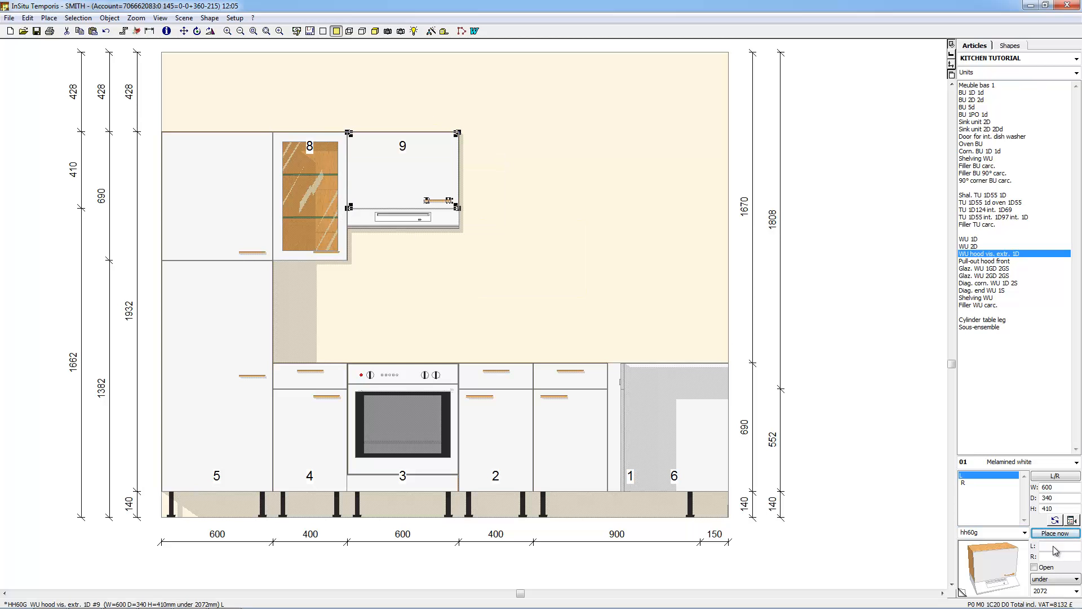
- Add the right-hand glazed wall unit hv40d beside the hood unit, under 2072 mm
key(shift+Tab)
text(hv)
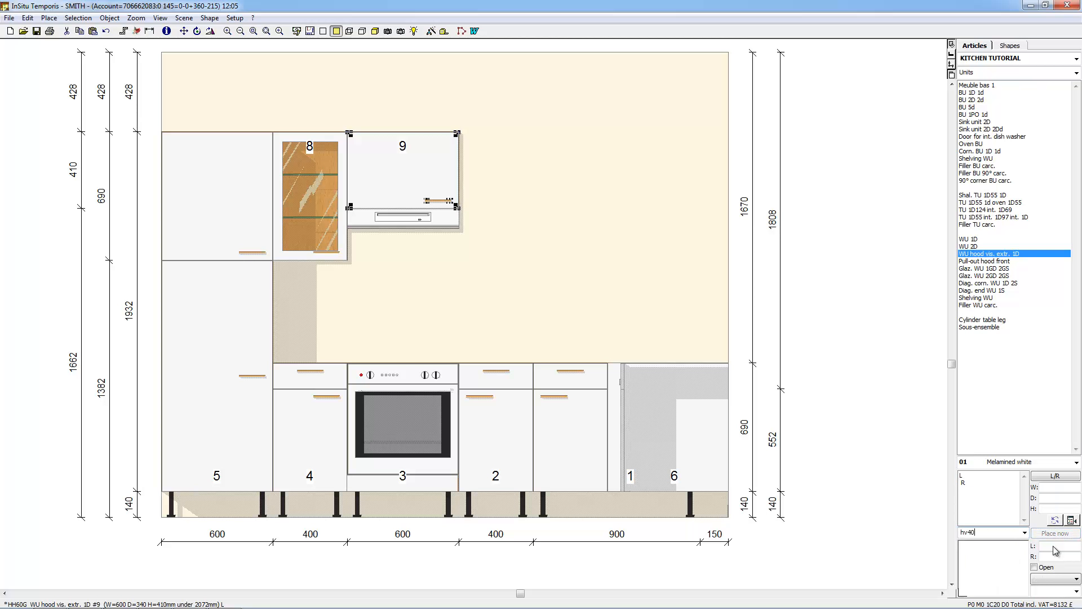
text(40d)
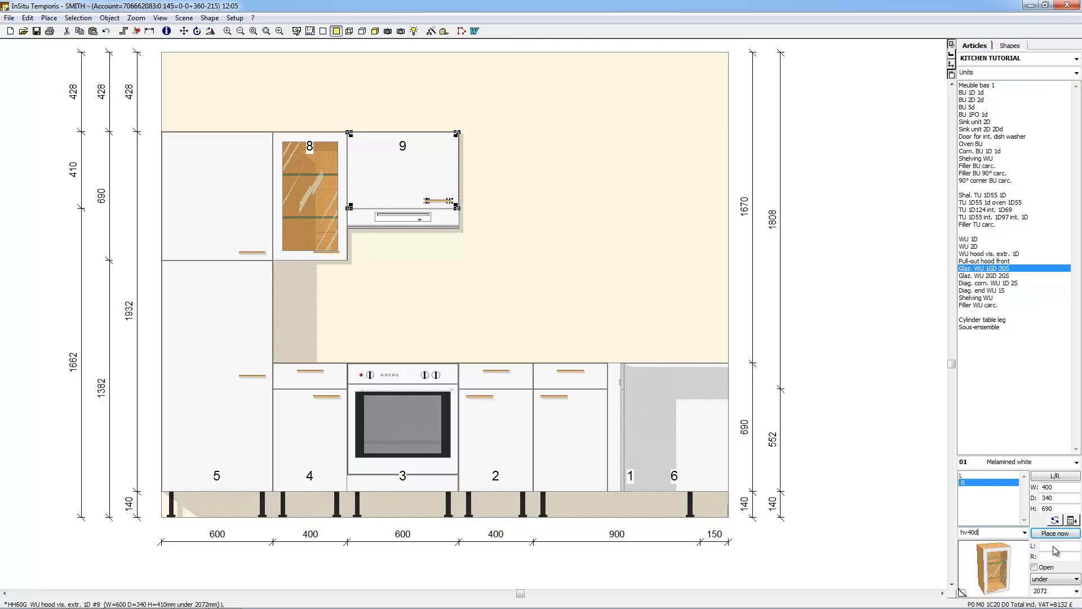
key(Return)
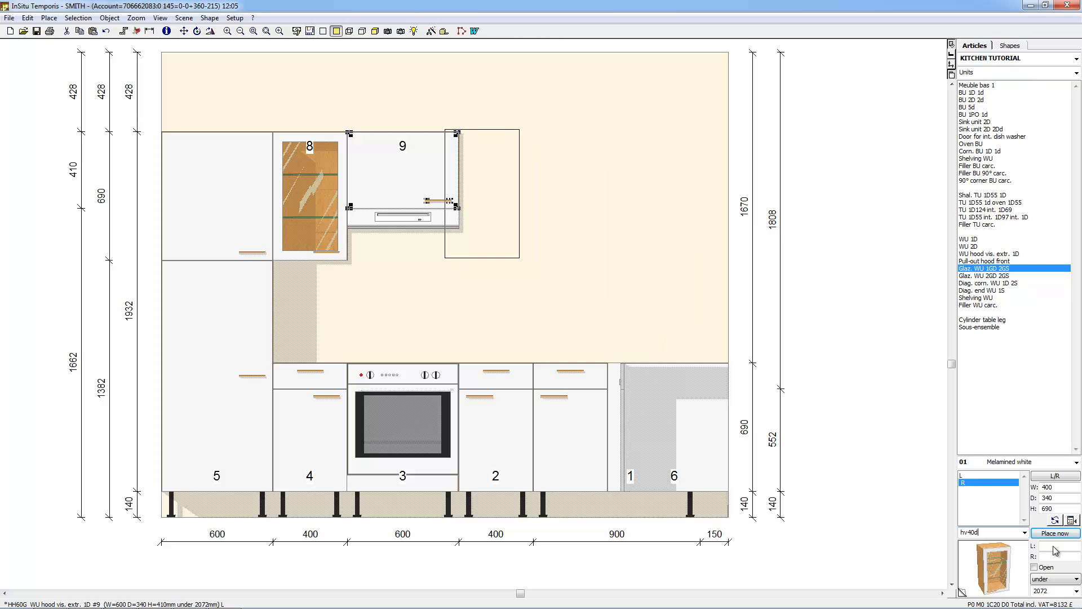
key(Return)
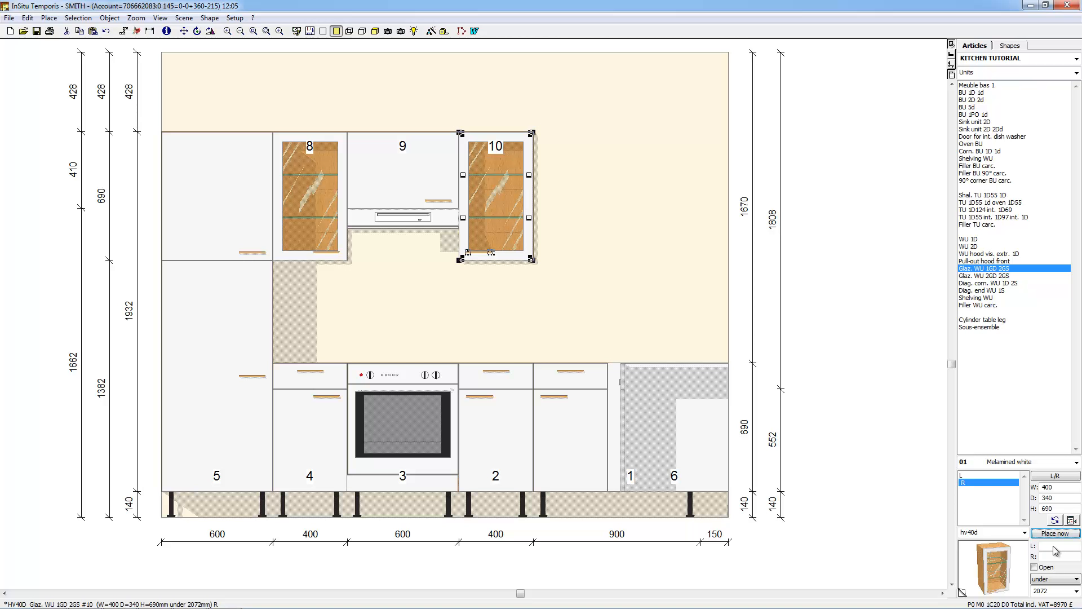
- Add the single-door wall unit h40d, 400 mm wide and right-handed, beside the last glazed unit, under 2072 mm
double_click(987, 532)
text(h)
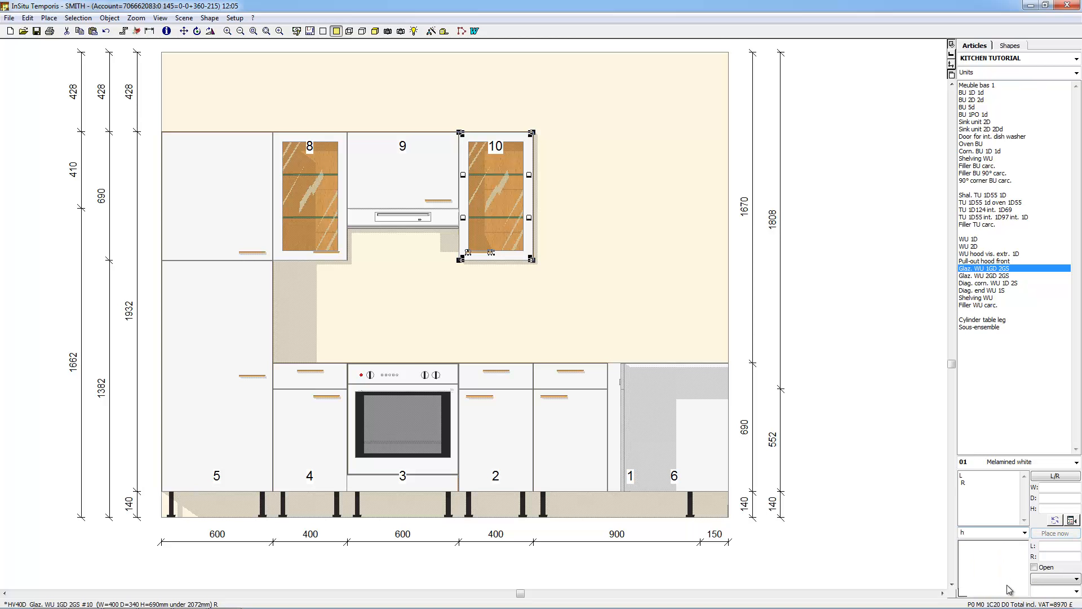
text(40d)
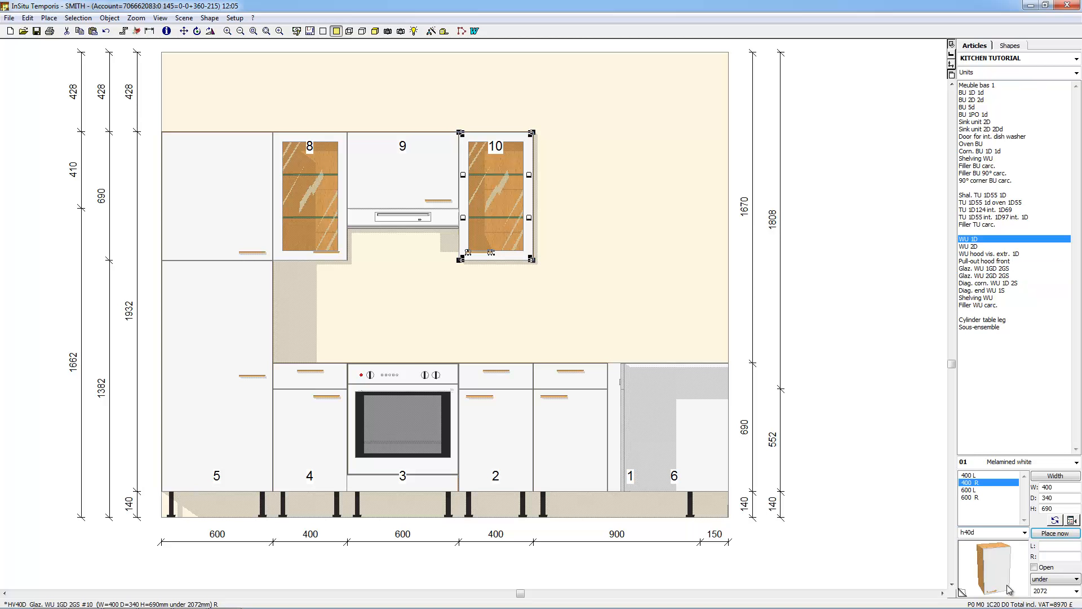
click(1007, 585)
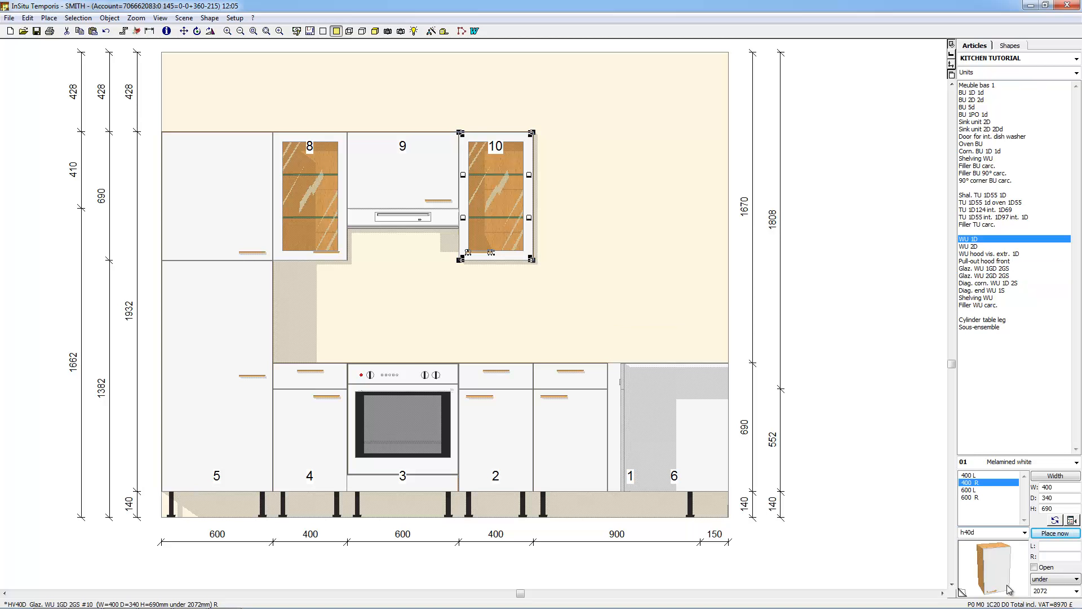
click(1052, 533)
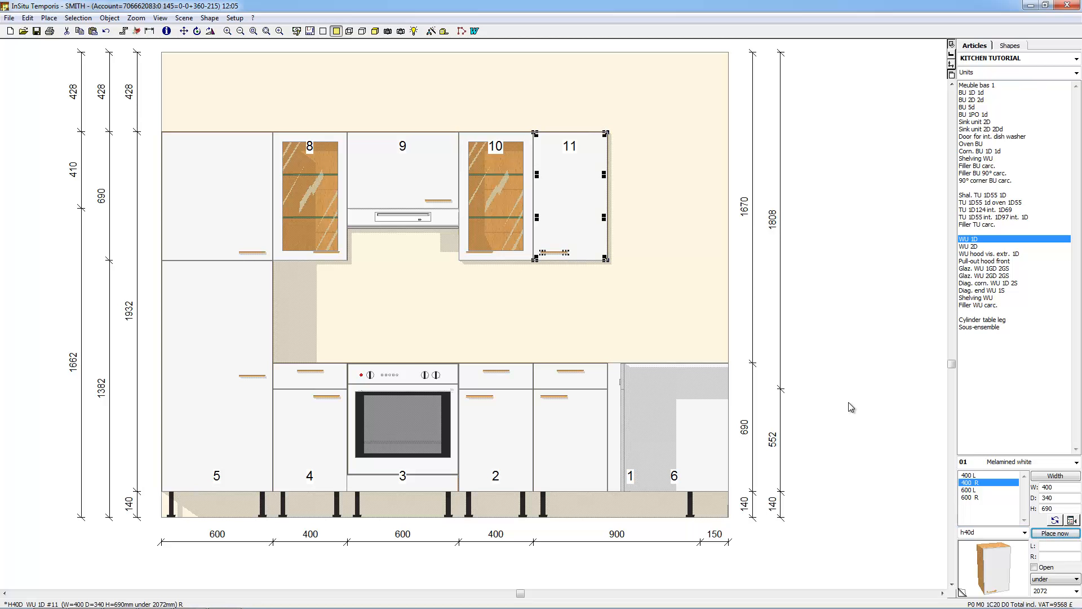
- Add the diagonal corner wall unit ha65g at the end of the wall run, under 2072 mm
key(shift+Tab)
text(ha6)
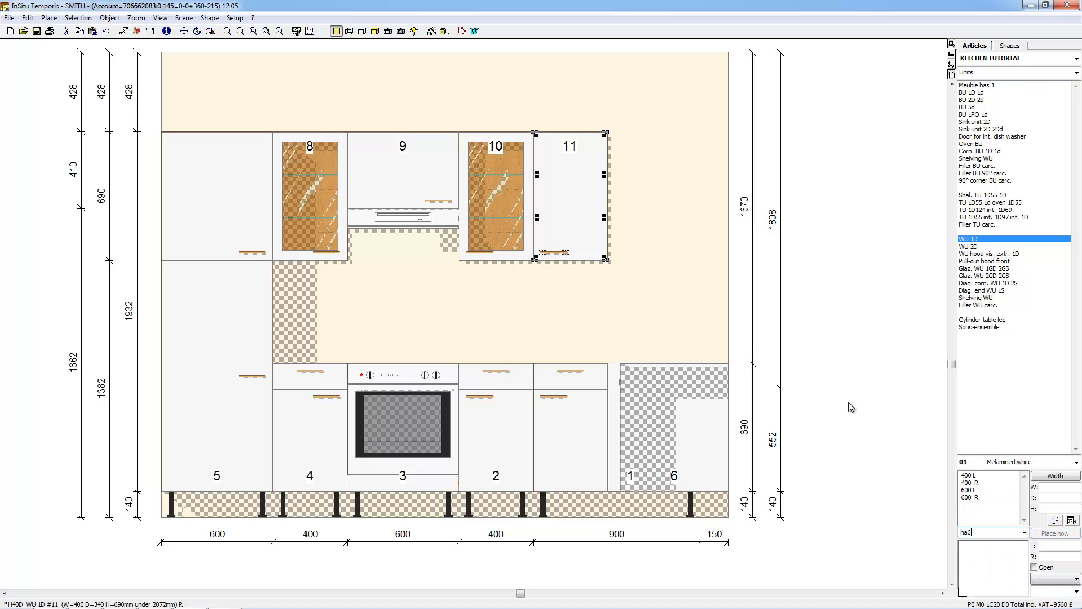
text(g5g)
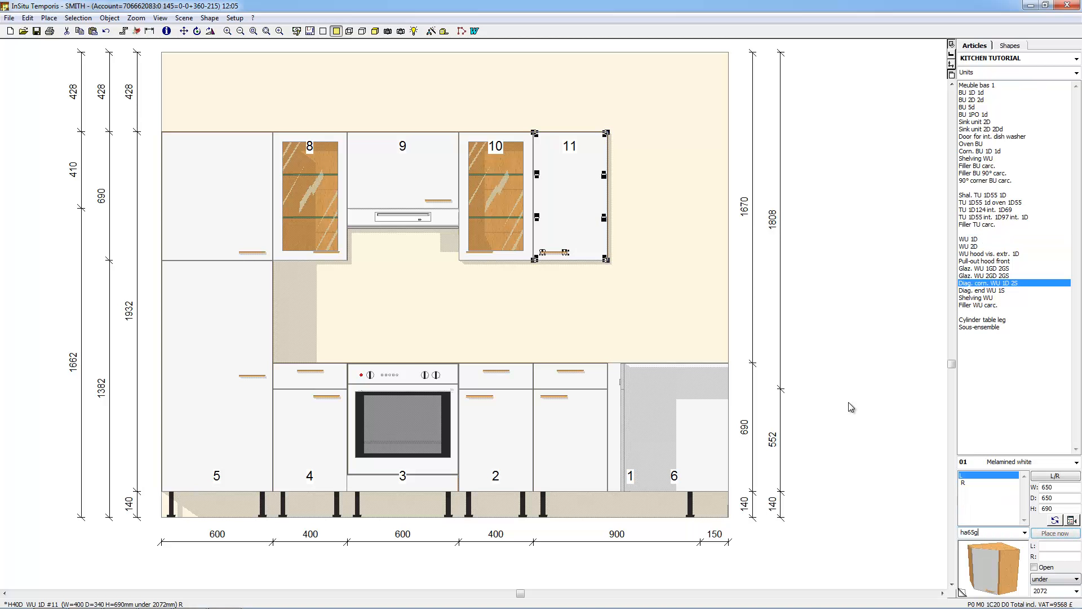
key(Return)
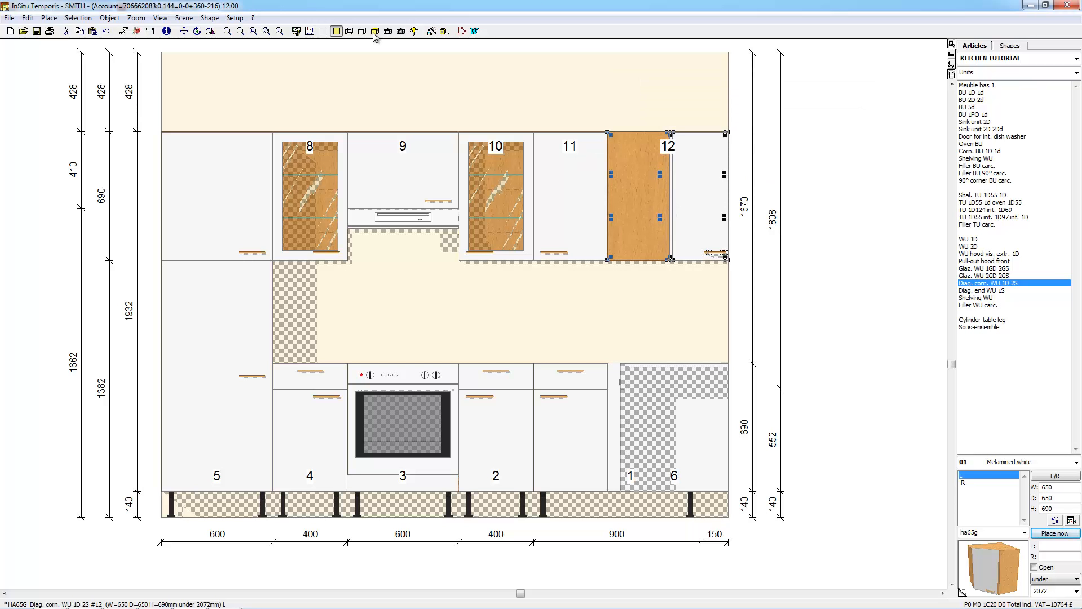
click(1077, 59)
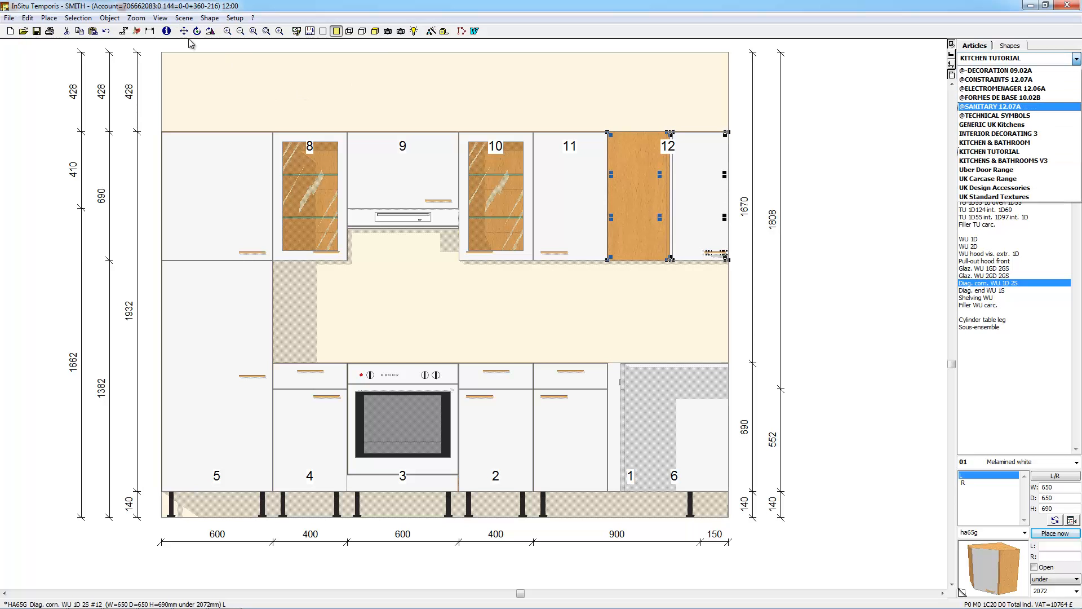
click(1015, 116)
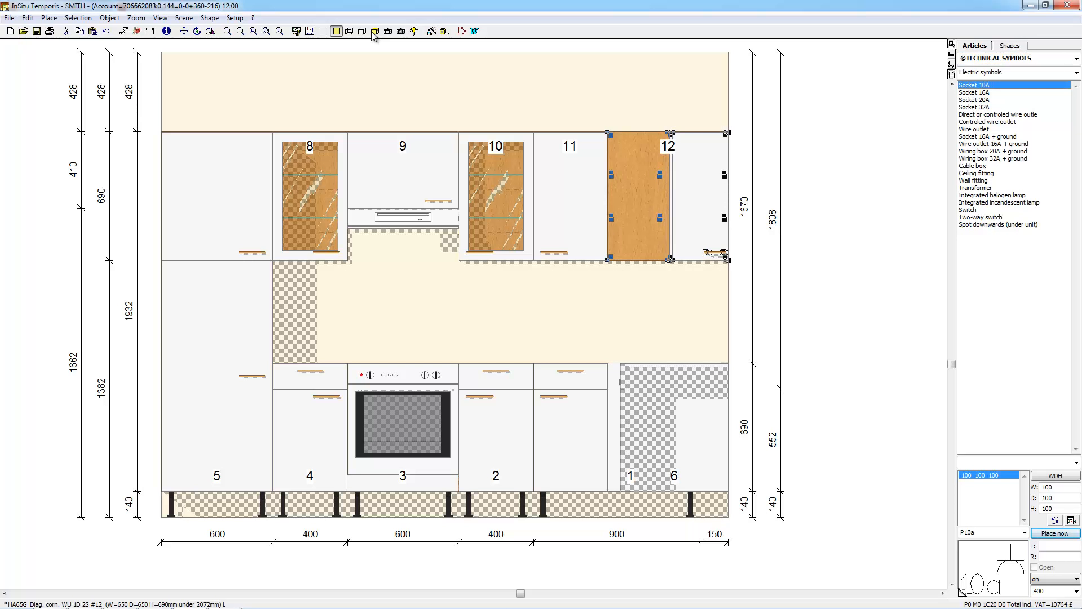
click(1058, 546)
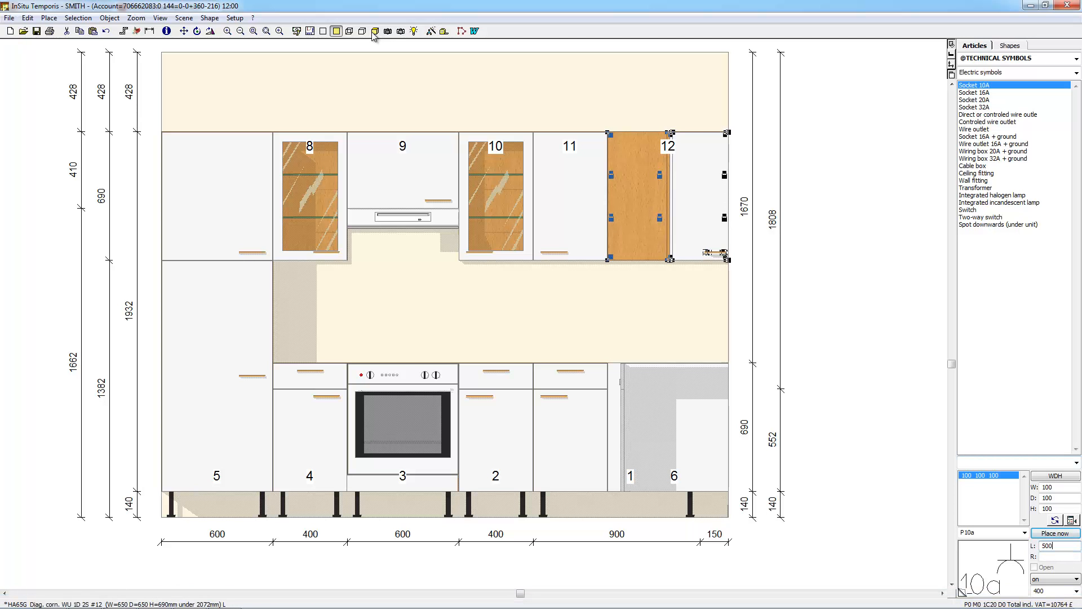
key(Tab)
text(600)
key(Return)
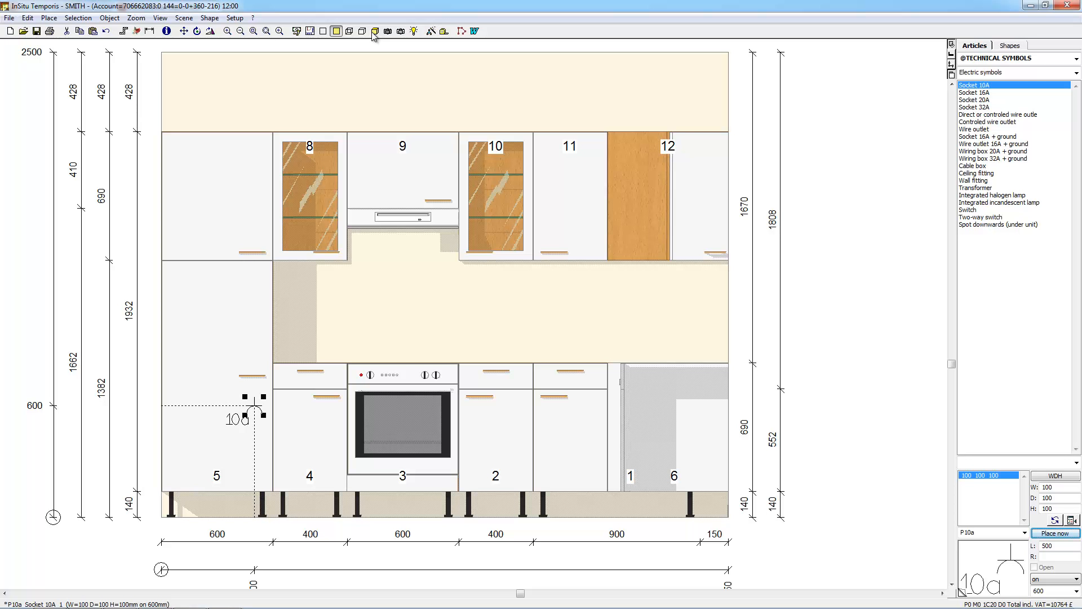
- Select all objects in the wall elevation and return to the top view of the kitchen
key(alt+e)
key(Down)
key(Down)
key(Down)
key(Down)
key(Down)
key(Down)
key(Down)
key(Return)
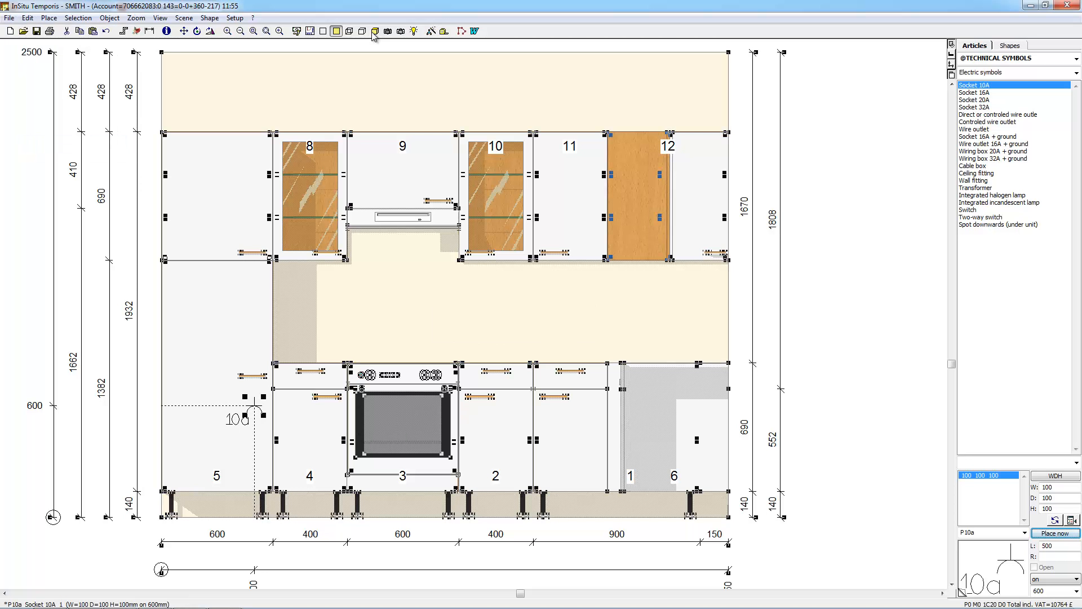
key(alt+s)
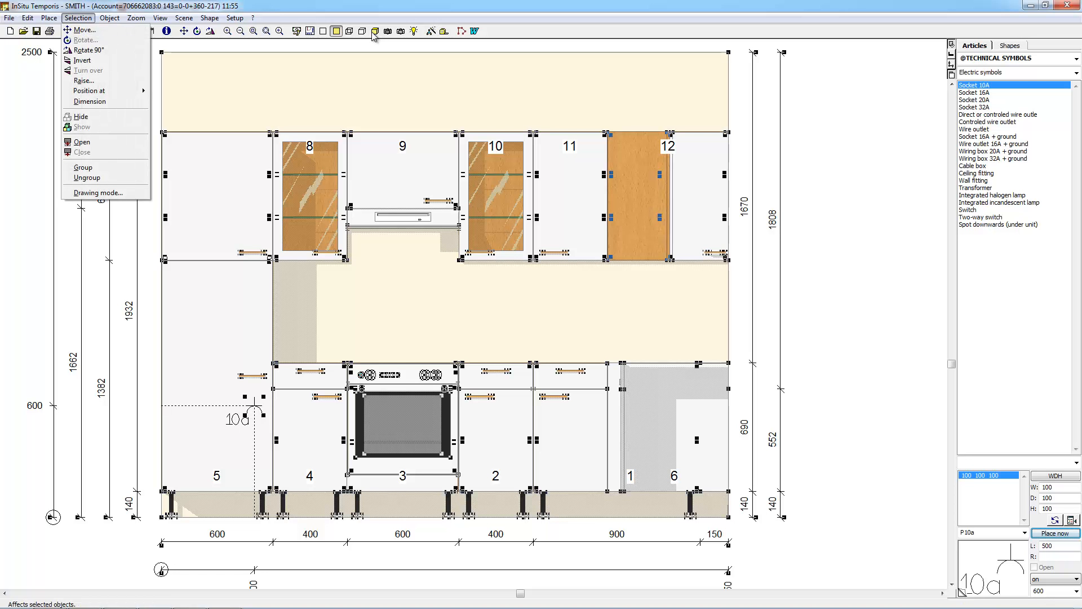
key(Down)
key(Down)
key(Down)
key(Down)
key(Down)
key(Down)
key(Down)
key(Return)
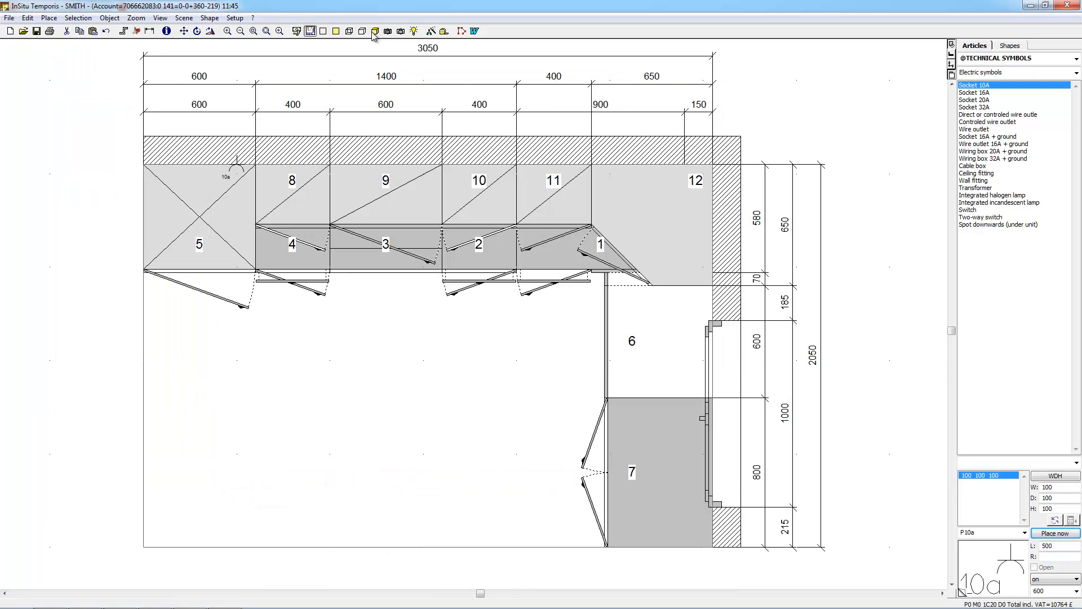
- Display the whole kitchen as a realistic drawing perspective
key(alt+v)
key(Down)
key(Down)
key(Down)
key(Down)
key(Down)
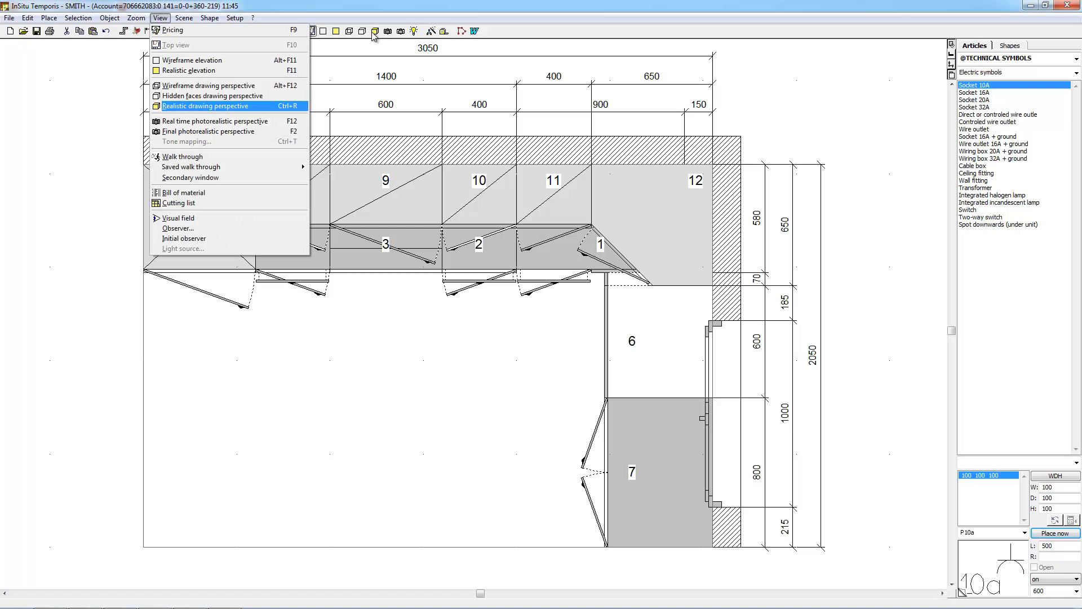
key(Escape)
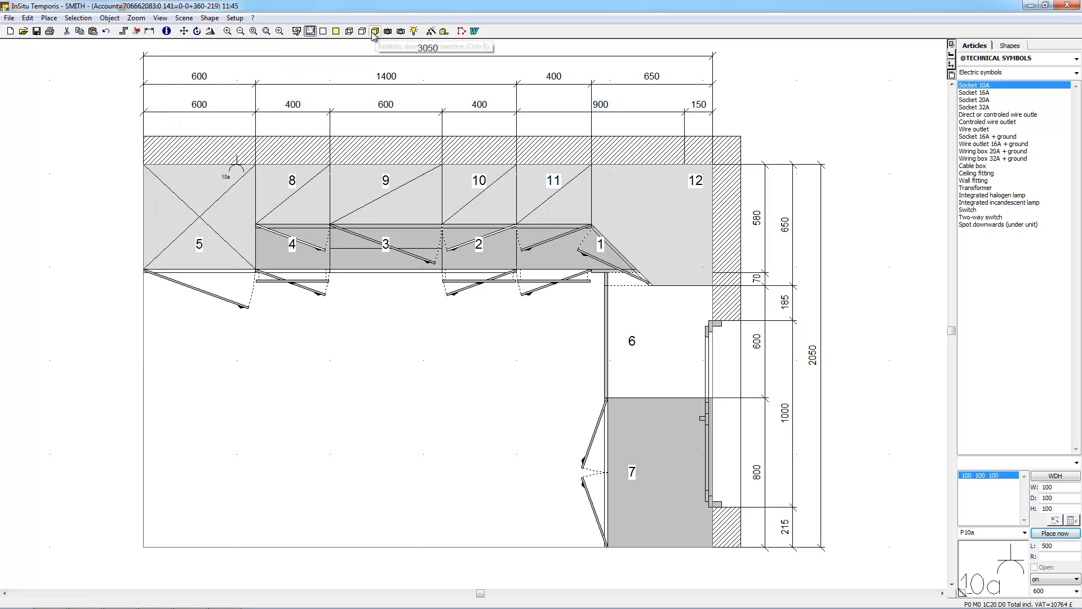
click(374, 31)
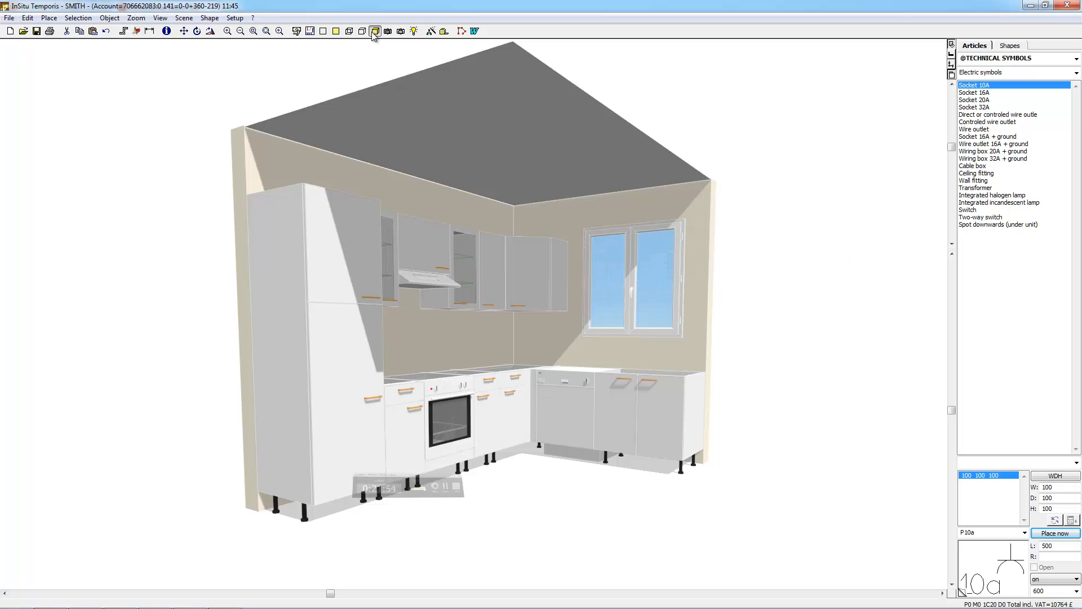
- Set up automatic linear articles from KITCHEN TUTORIAL with a beech plinth and a charcoal grey worktop
click(184, 18)
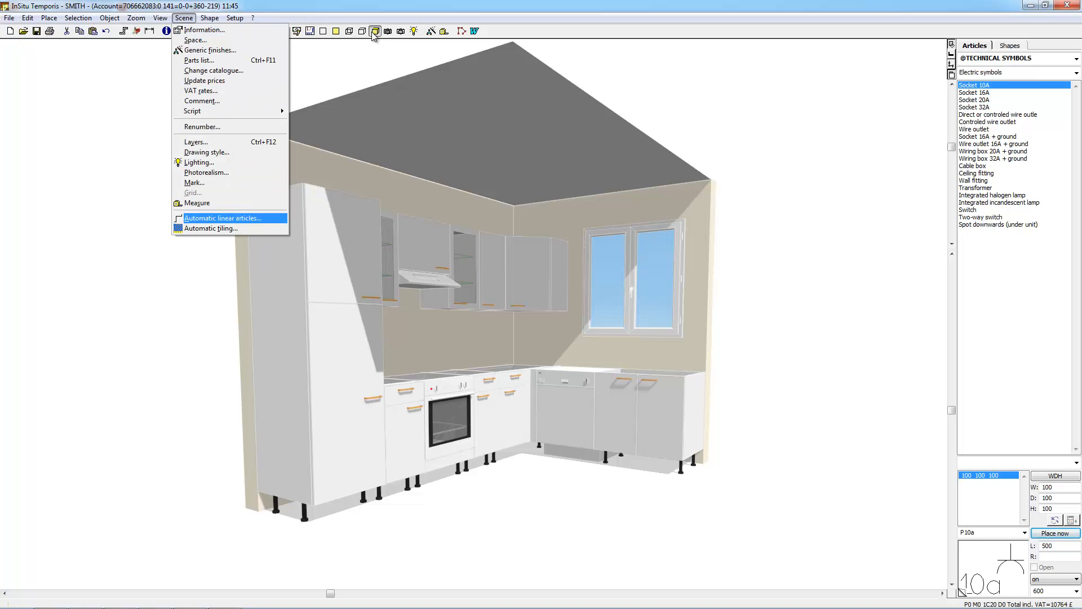
key(Return)
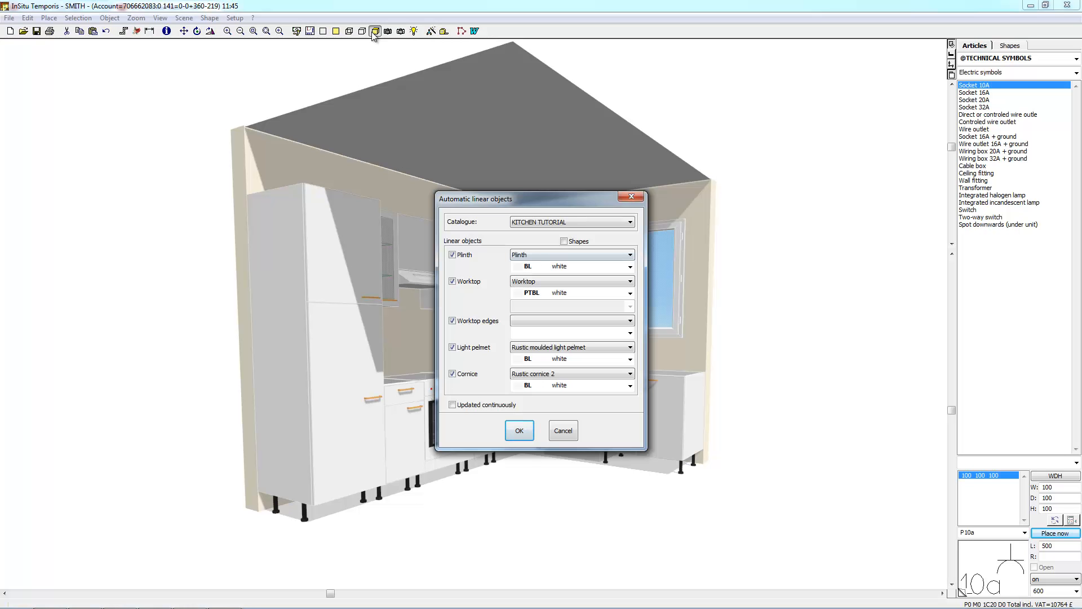
click(630, 255)
click(630, 255)
click(630, 266)
click(559, 296)
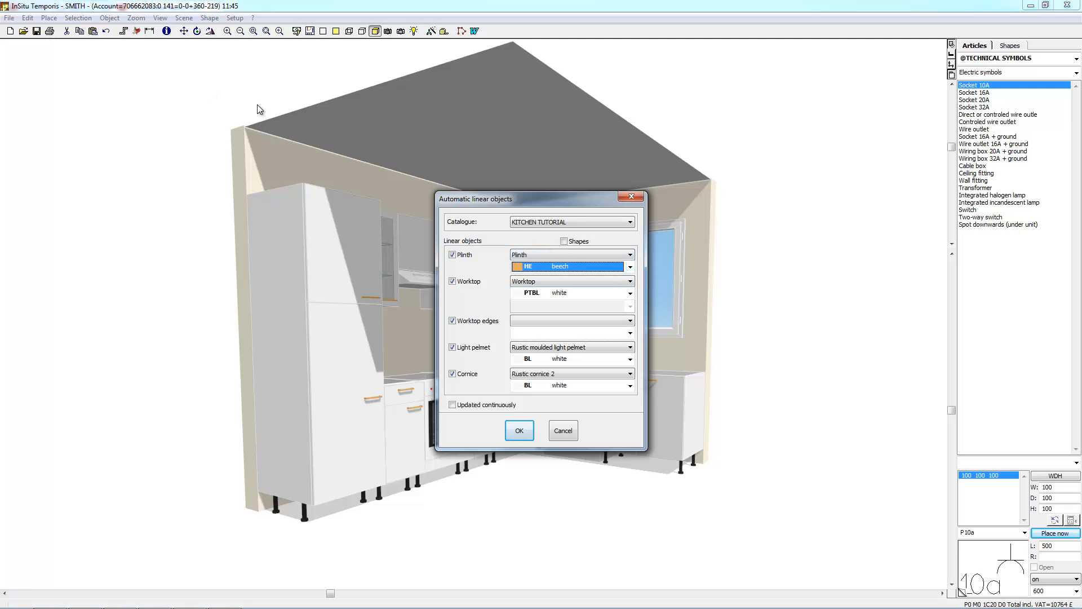
click(630, 293)
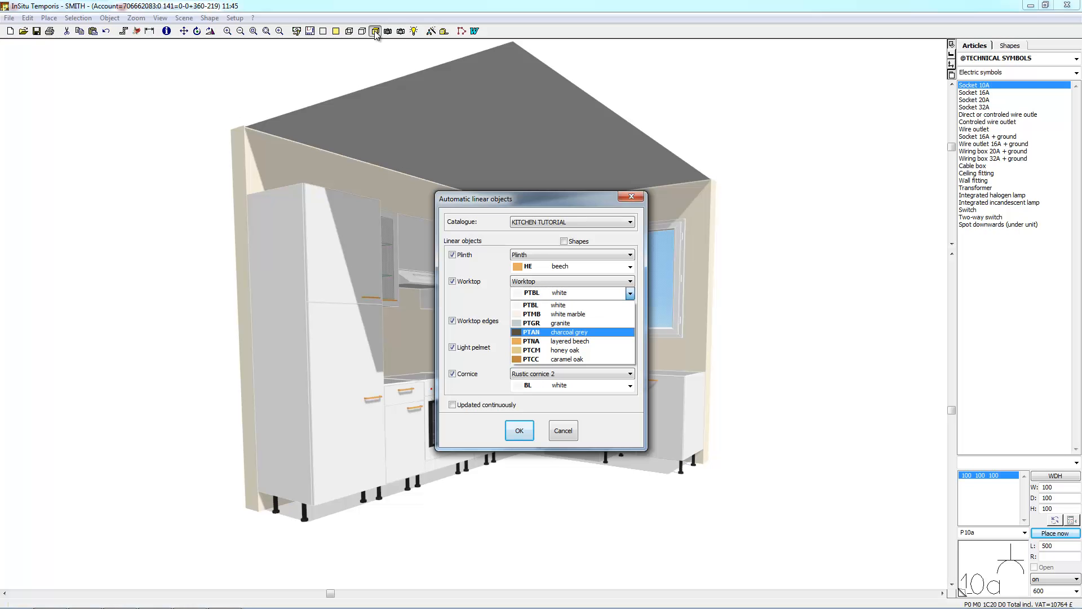
key(Return)
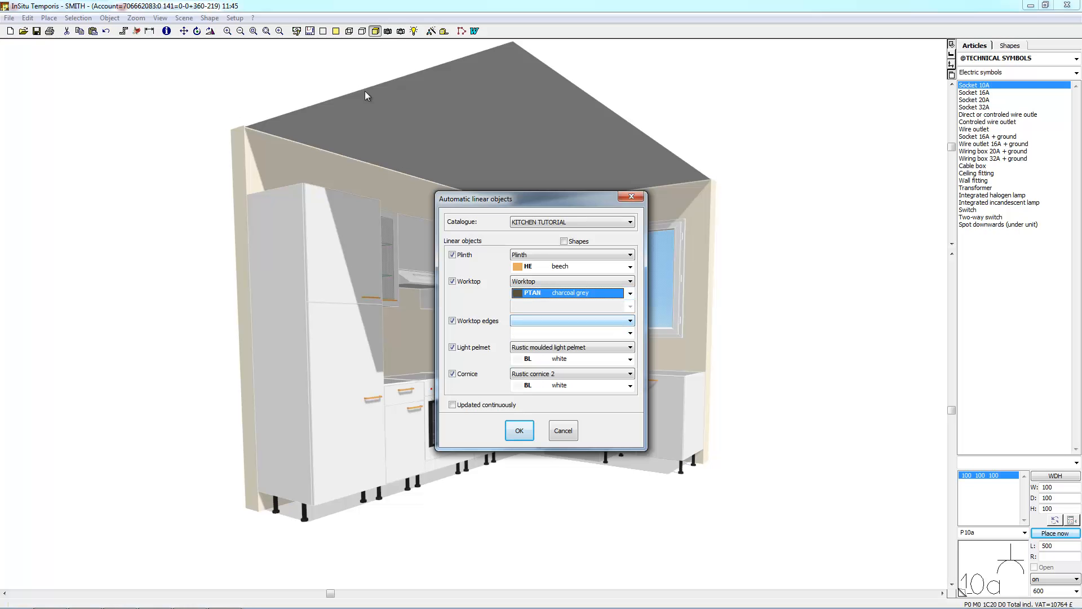
- Set the rustic moulded light pelmet and Rustic cornice 2 to beech, and generate the linear articles with no worktop edges chosen
click(630, 320)
click(630, 320)
click(630, 333)
click(630, 334)
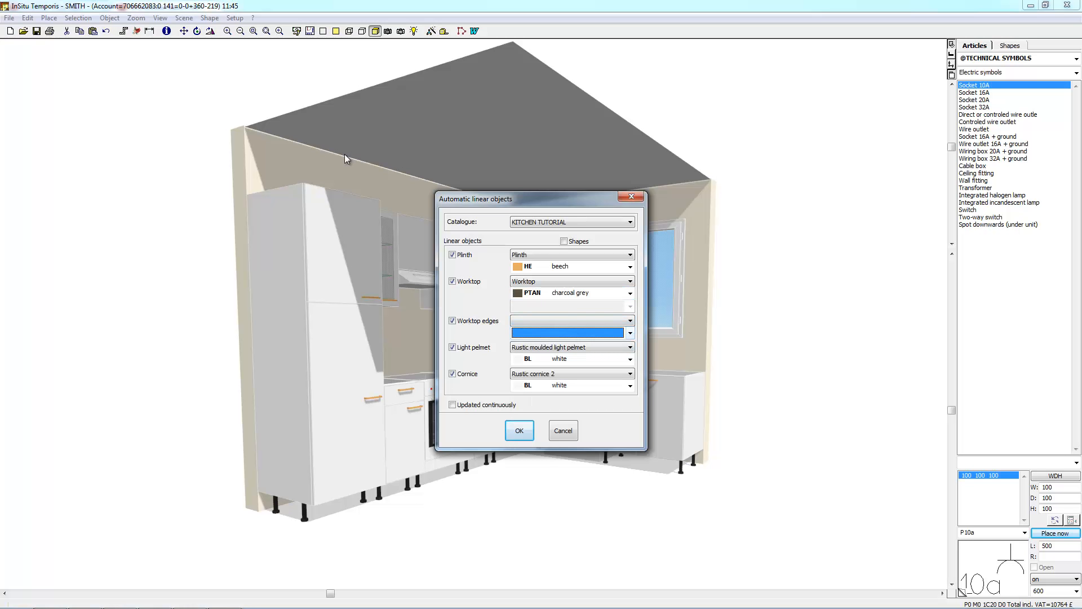
click(630, 347)
click(630, 347)
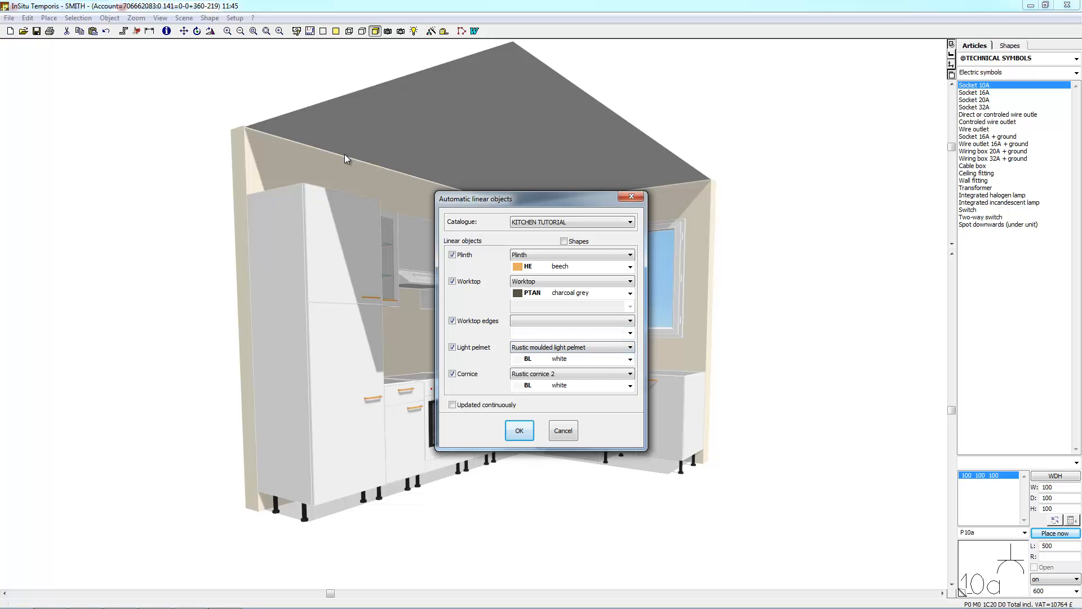
click(630, 359)
click(564, 389)
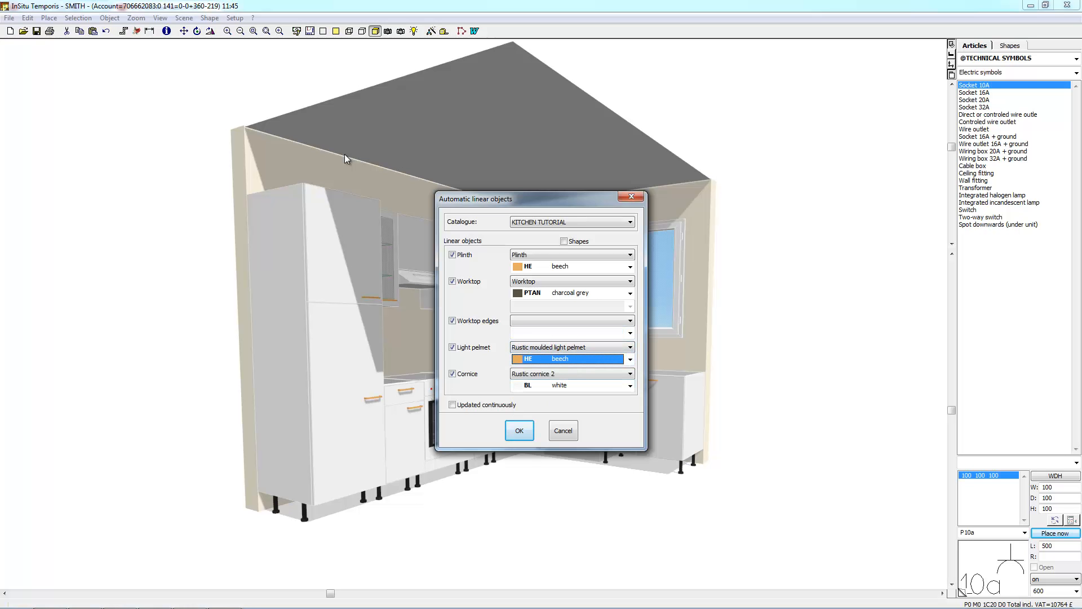
click(630, 385)
click(564, 416)
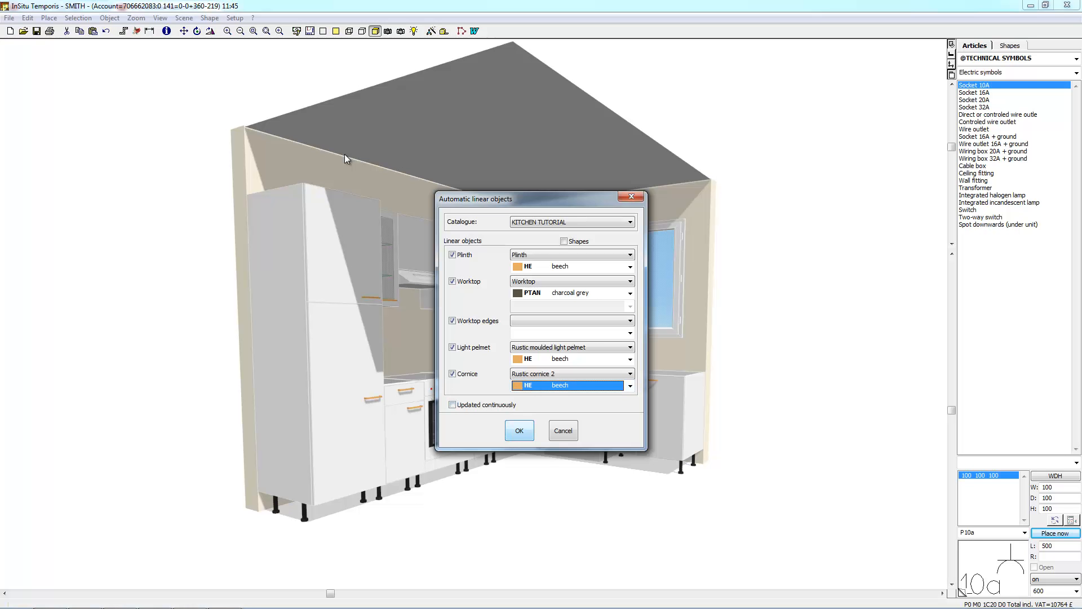
click(519, 430)
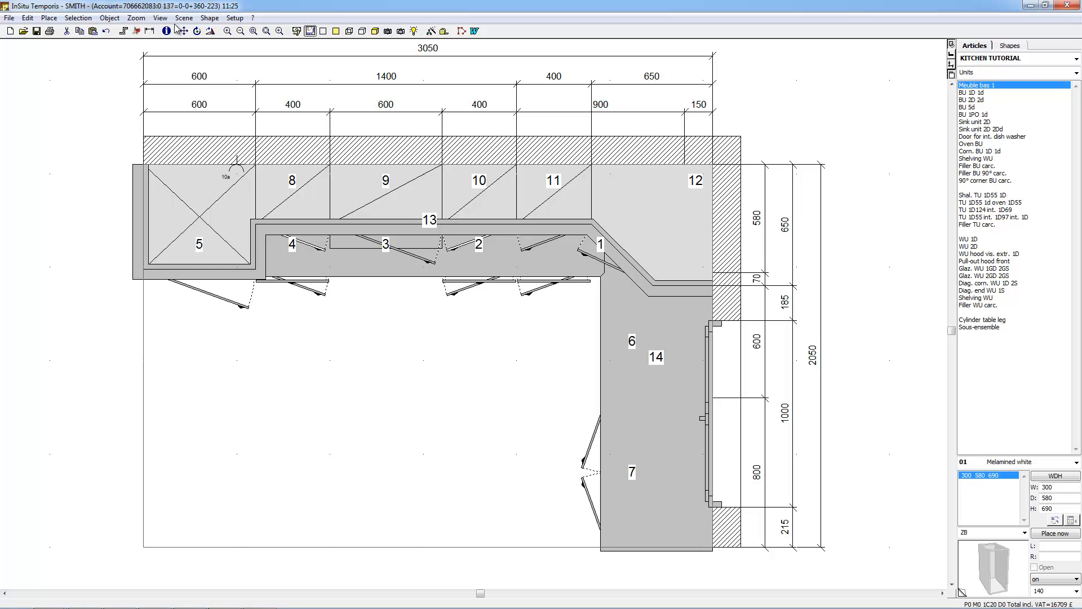
click(311, 31)
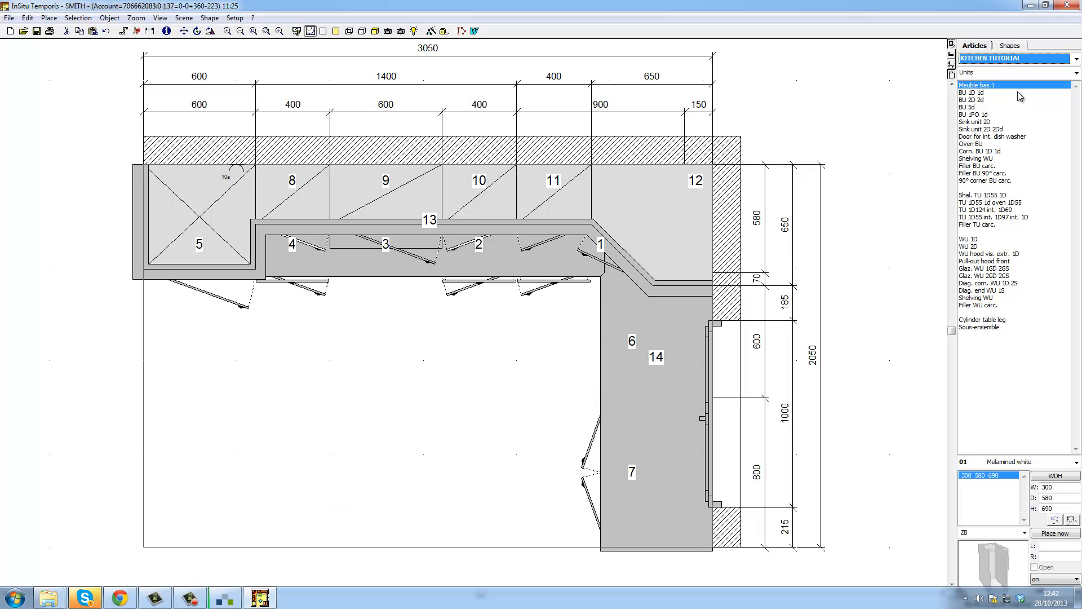
key(F4)
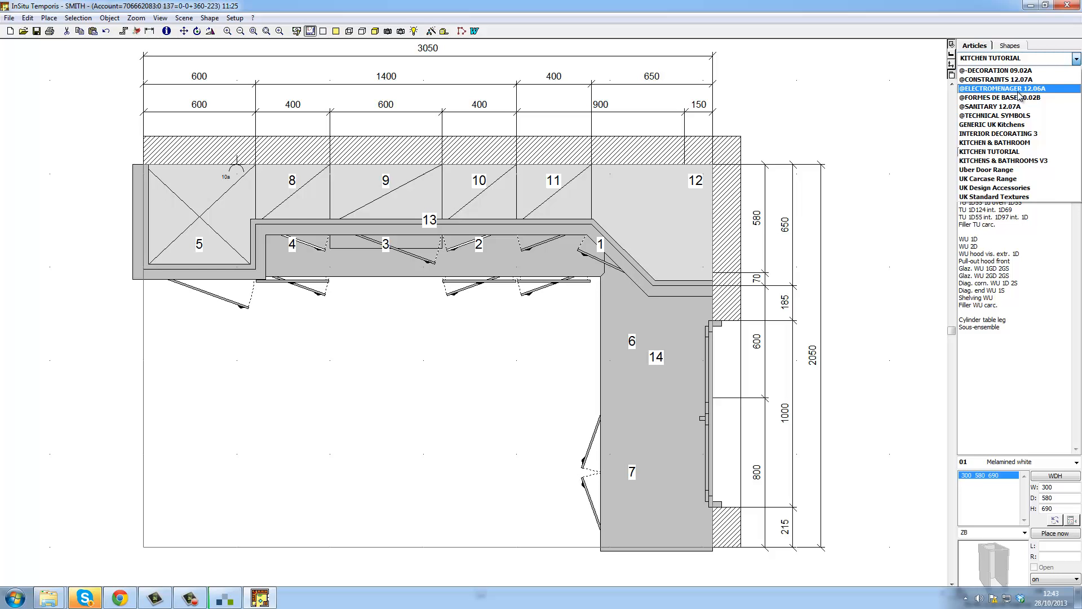
click(1018, 89)
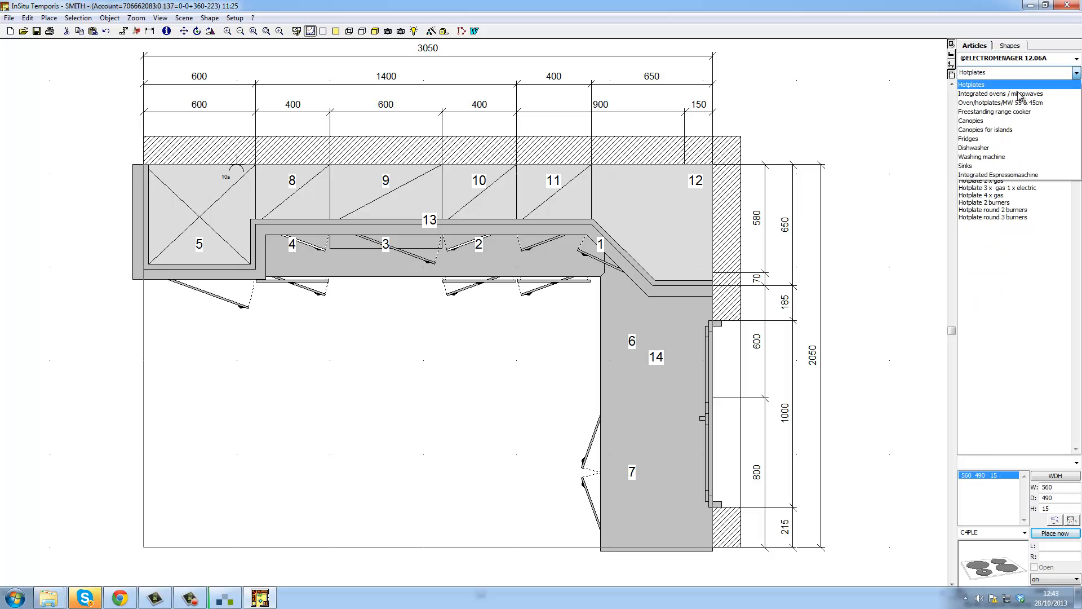
key(d)
key(s)
key(Return)
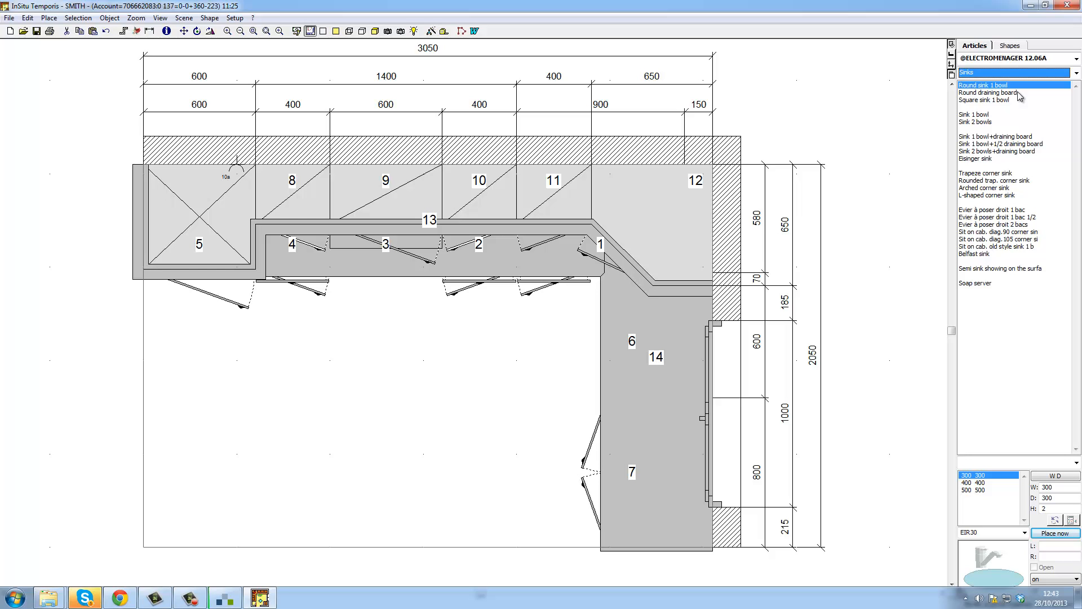
- Place the 950 R sink with one bowl and 1/2 draining board on the worktop beneath the window, in stainless steel with chrome tap
click(1013, 144)
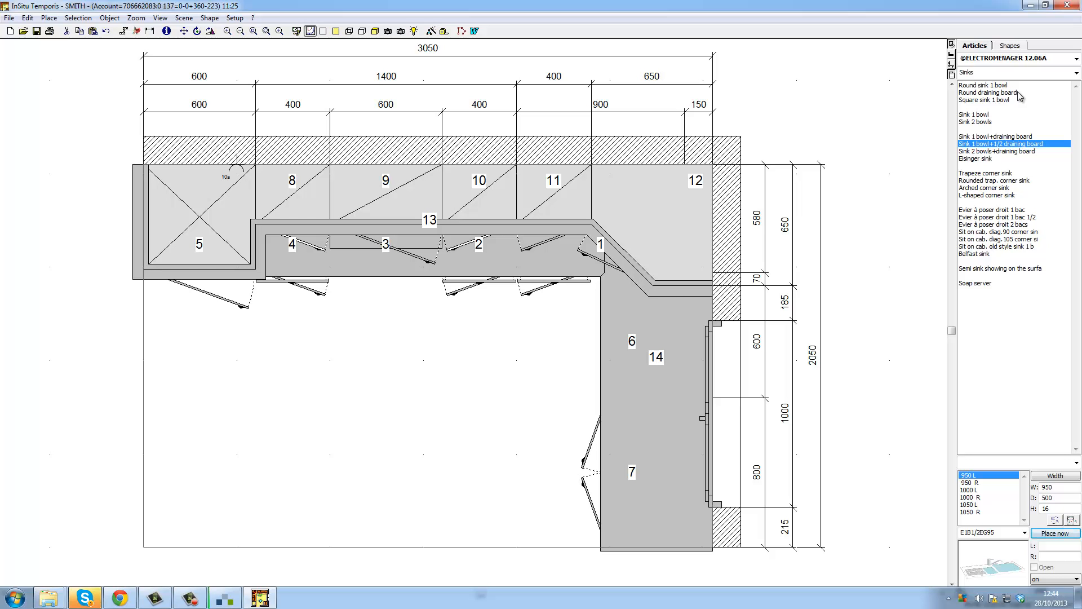
click(988, 482)
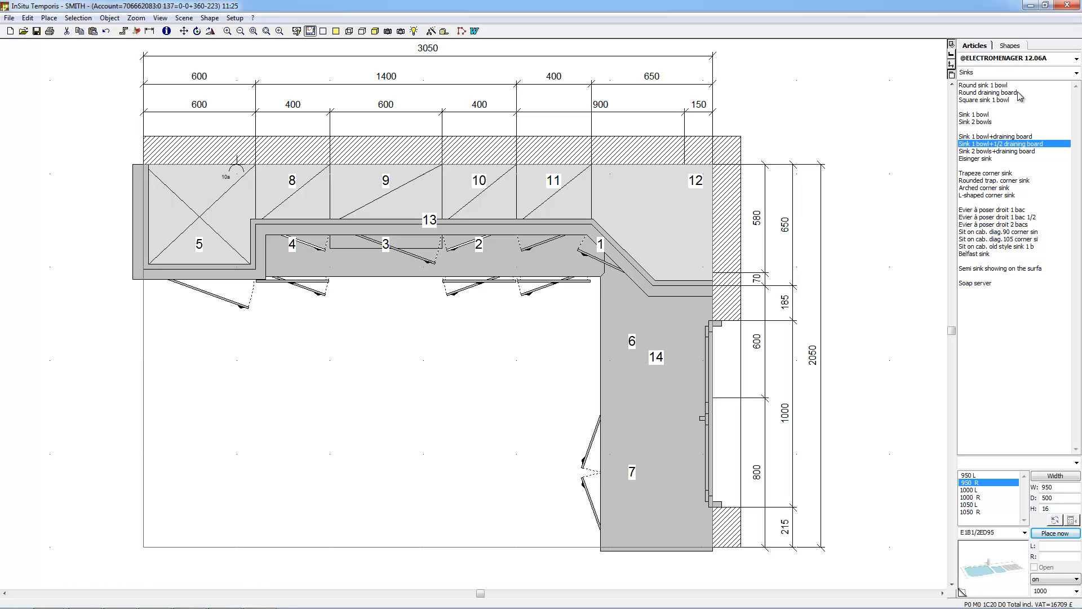
drag(993, 568, 665, 410)
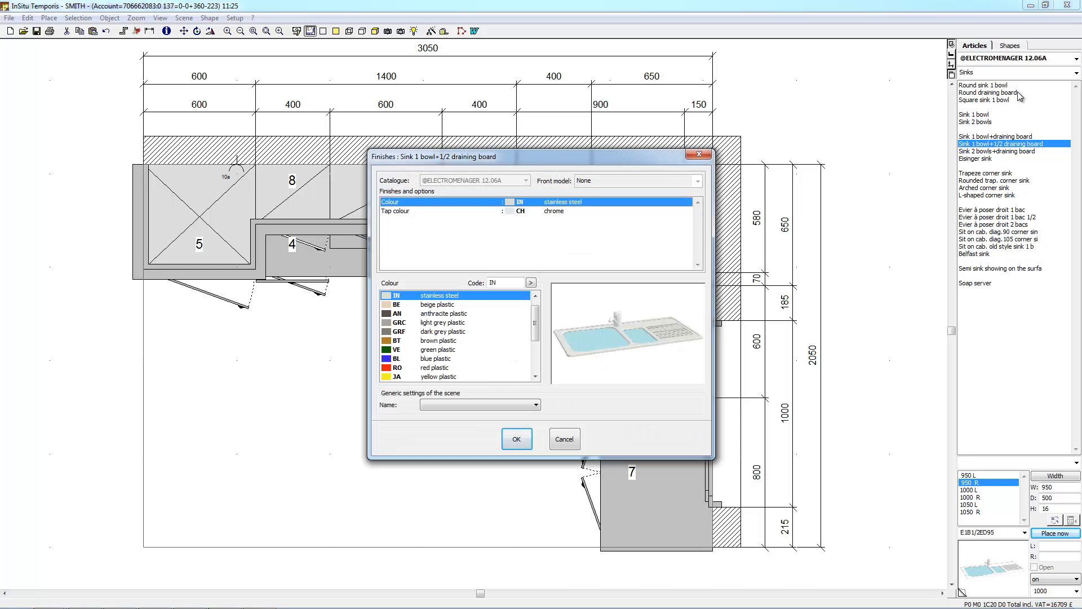
click(530, 211)
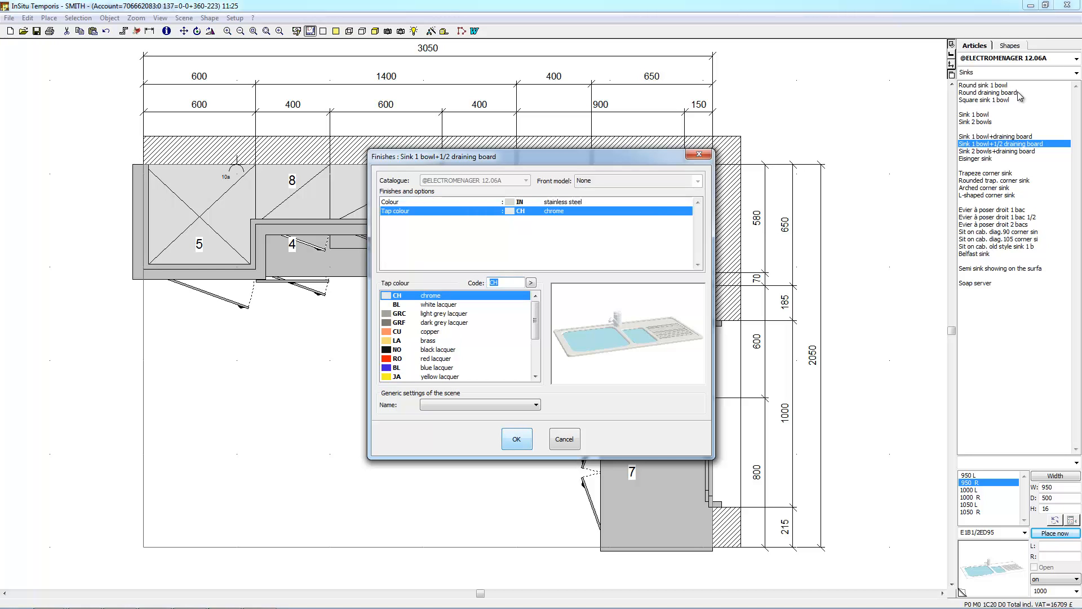
key(Return)
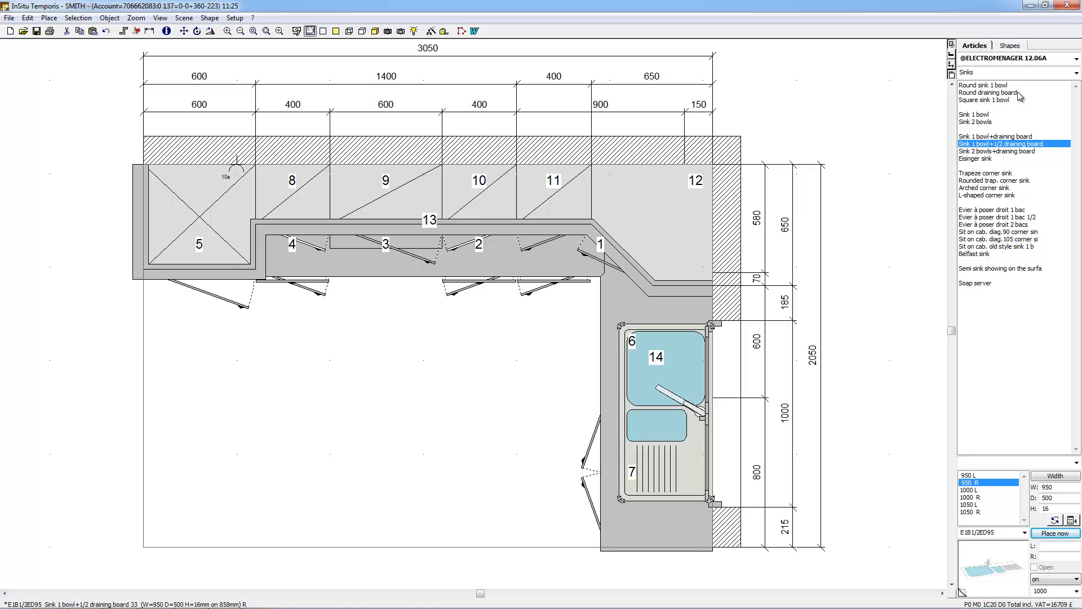
- Place a Hotplate 4 x gas from the Hotplates category on the worktop above oven unit 3, with stainless steel buttons
right_click(1018, 92)
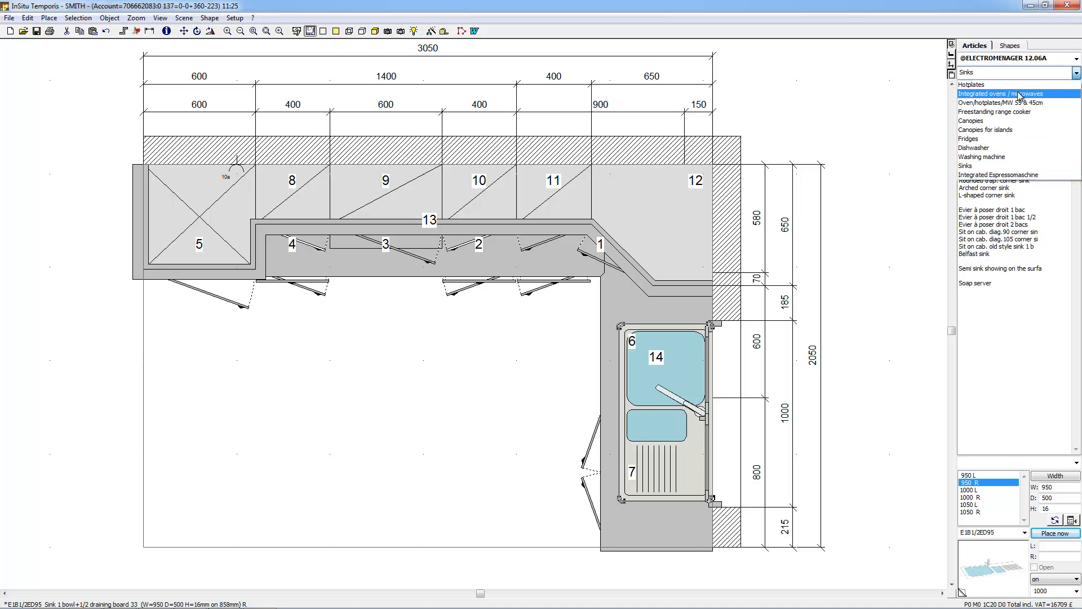
click(1018, 88)
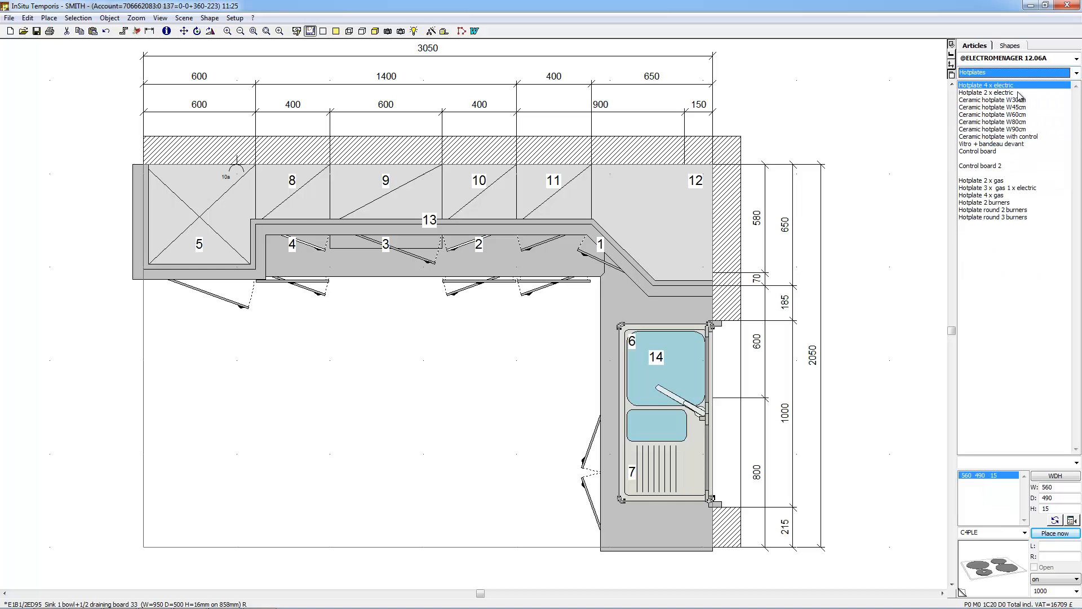
click(982, 195)
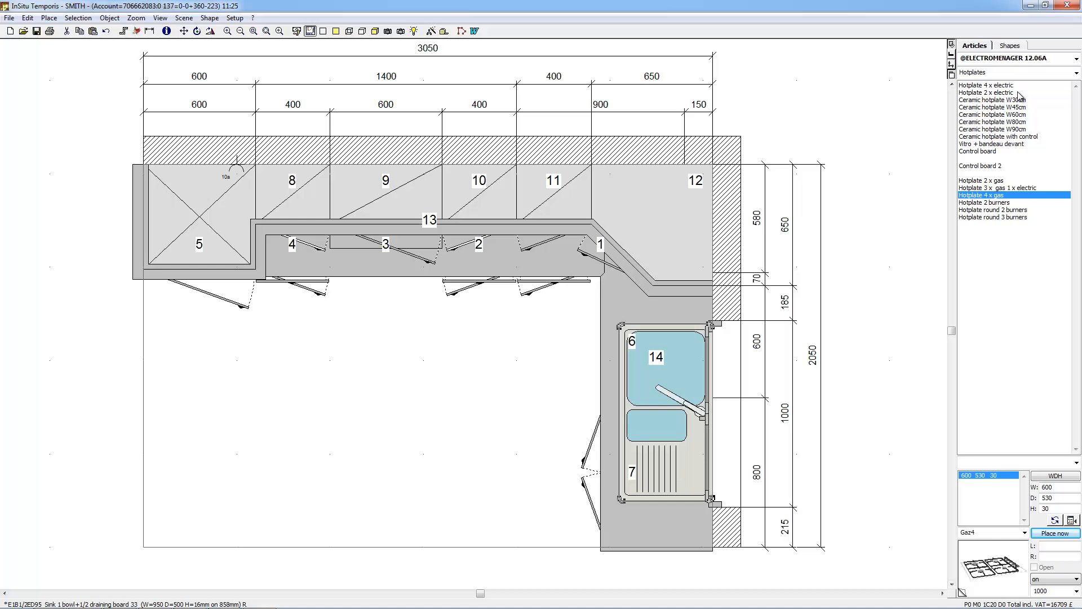
mouse_move(992, 567)
mouse_down()
mouse_move(723, 409)
mouse_move(424, 256)
mouse_move(388, 218)
mouse_up()
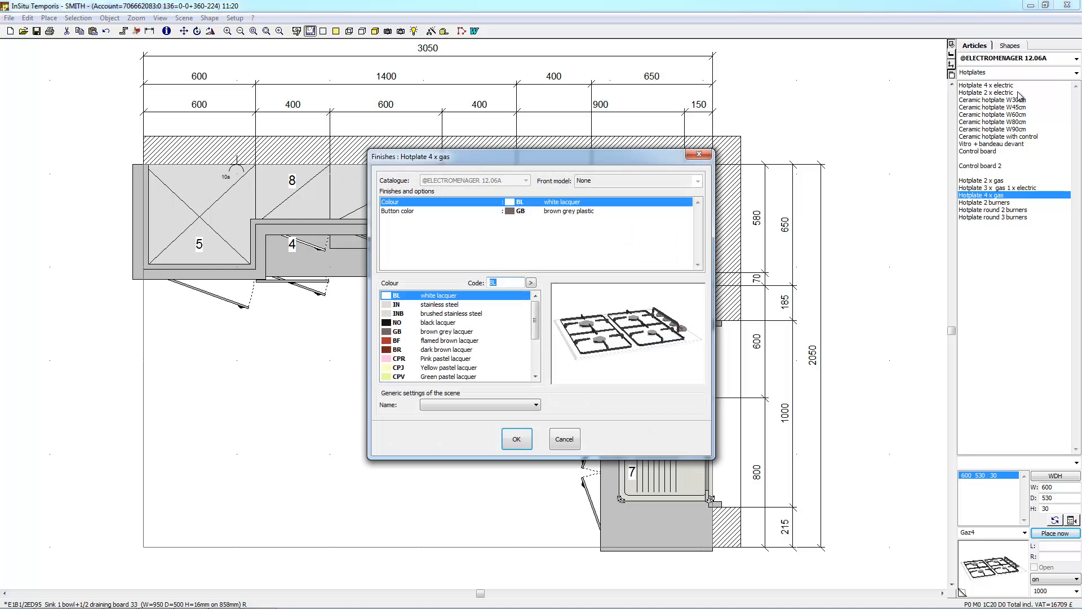
click(398, 211)
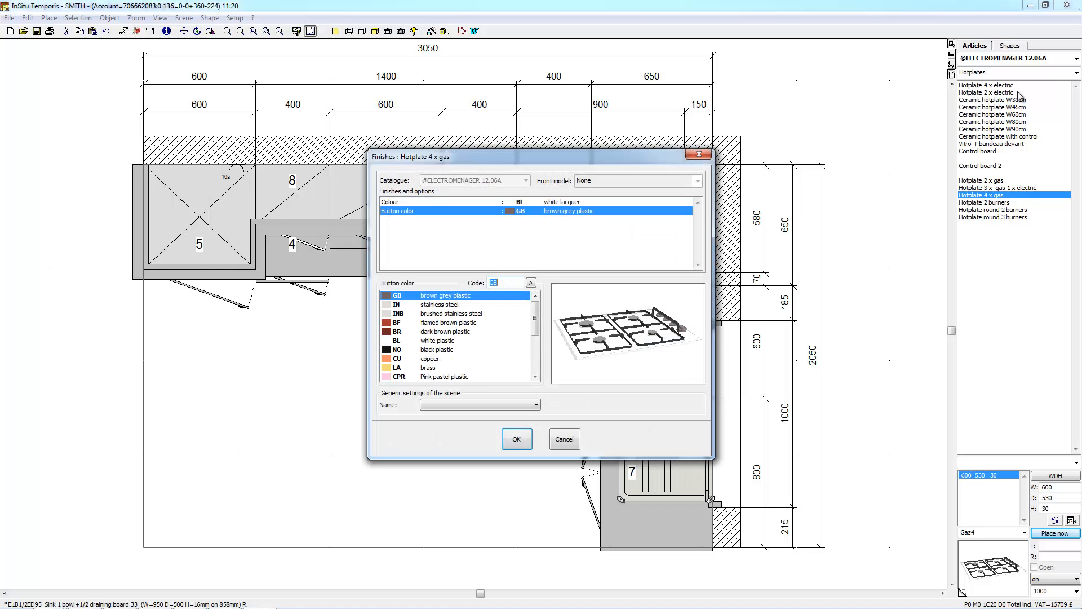
click(439, 304)
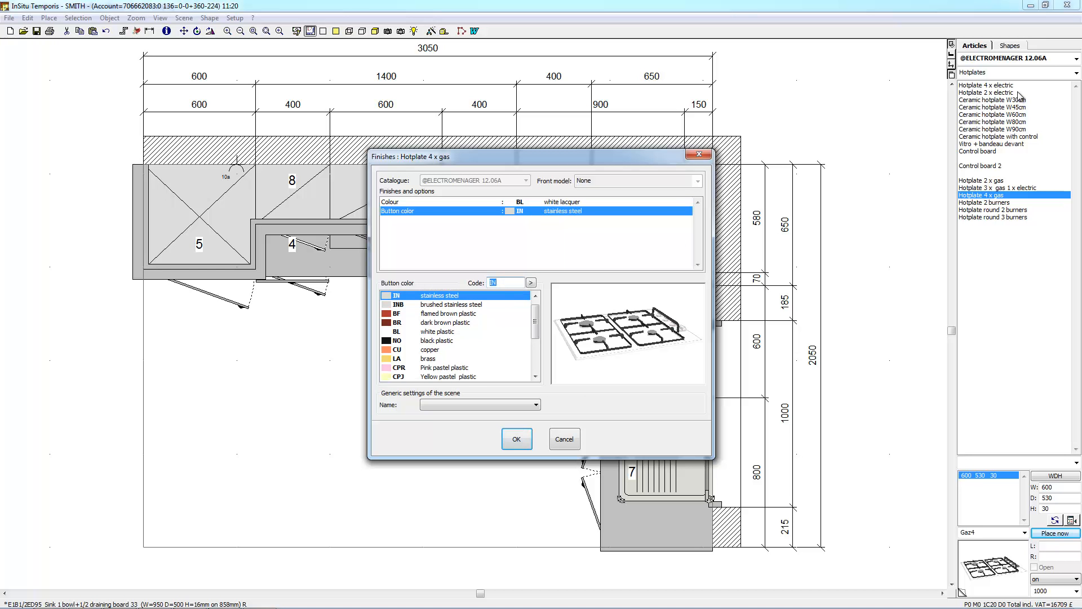
key(Return)
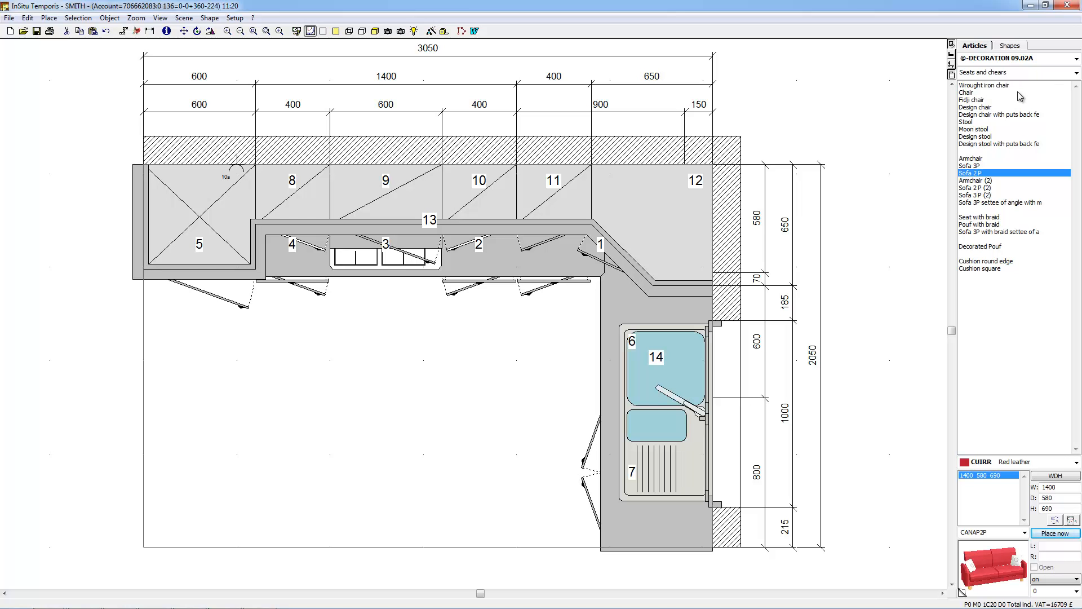
- Display the pricing list of the kitchen scene
click(160, 18)
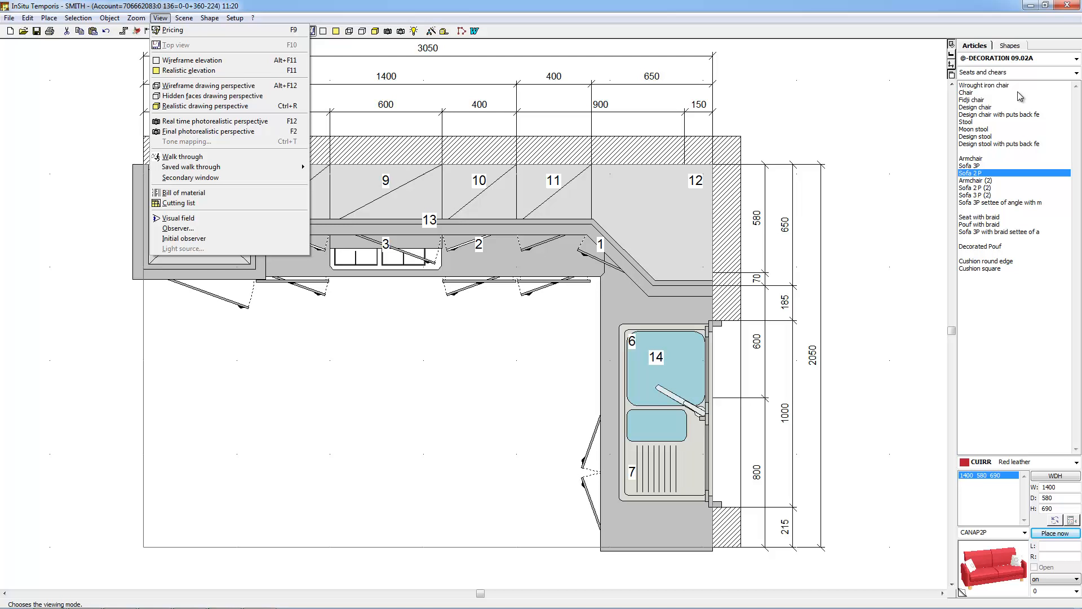
key(Escape)
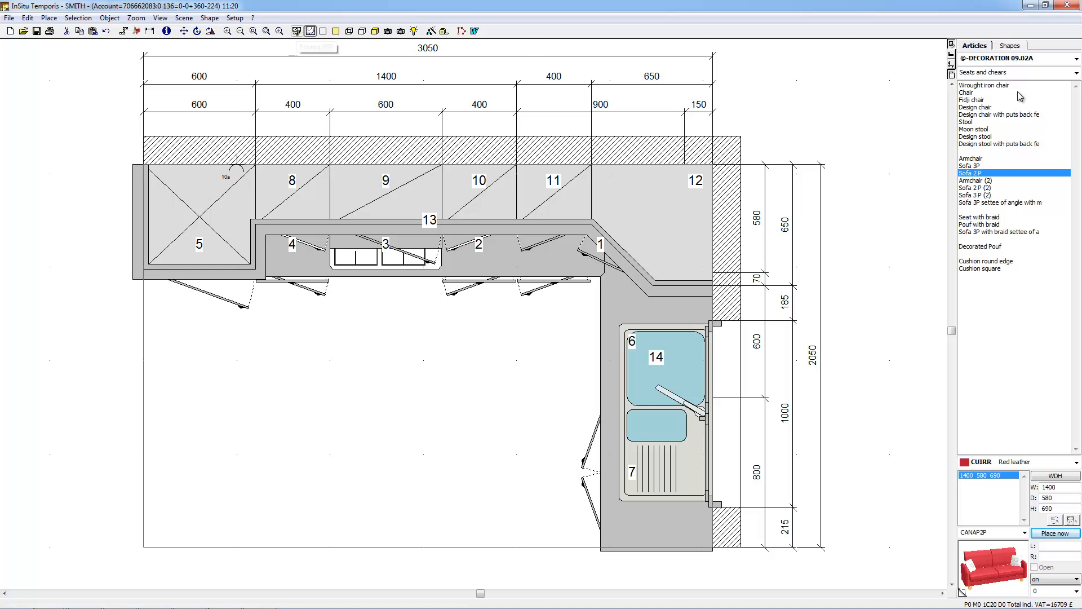
key(F9)
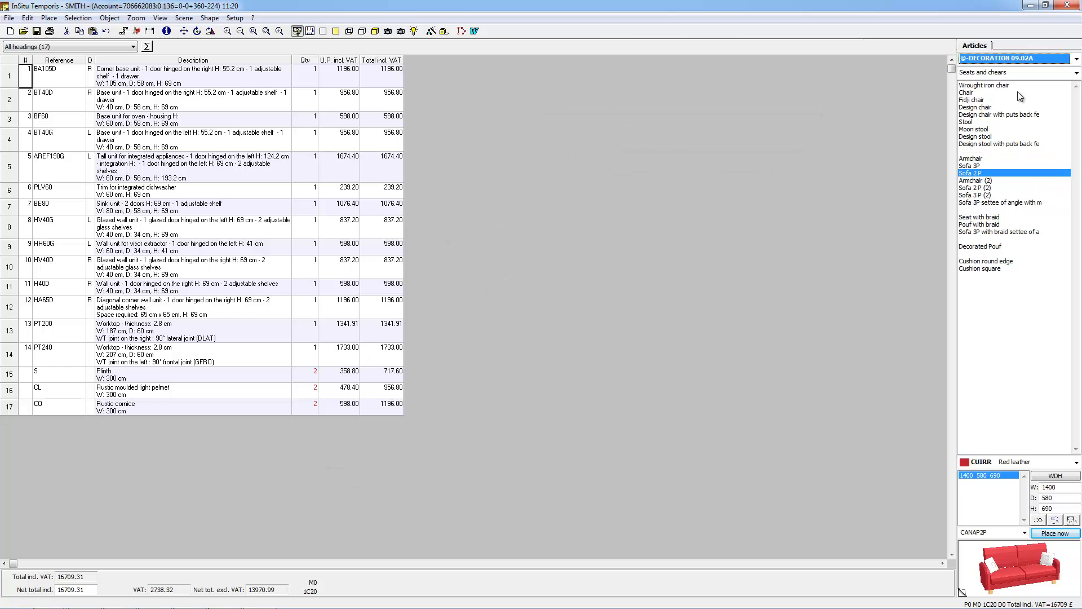
- Switch the article catalogue to KITCHEN TUTORIAL
key(alt+Down)
key(Down)
key(Down)
key(Down)
key(Down)
key(Down)
key(Down)
key(Down)
key(Down)
key(Down)
key(Return)
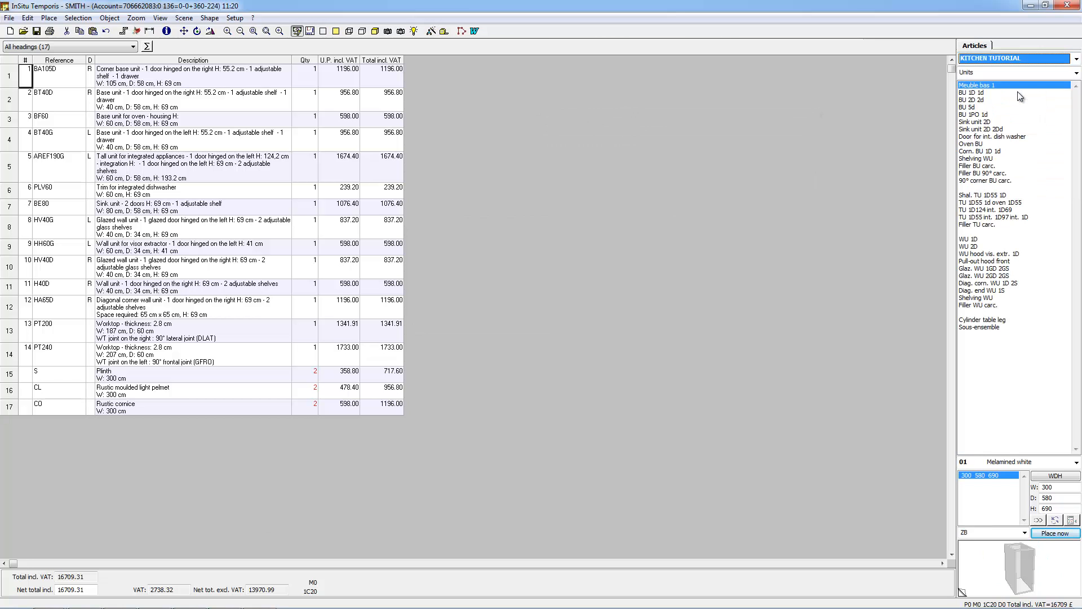
- Add Hotplate 4 x gas hobs (white) from the Priced only articles category to the pricing list
key(Tab)
key(alt+Down)
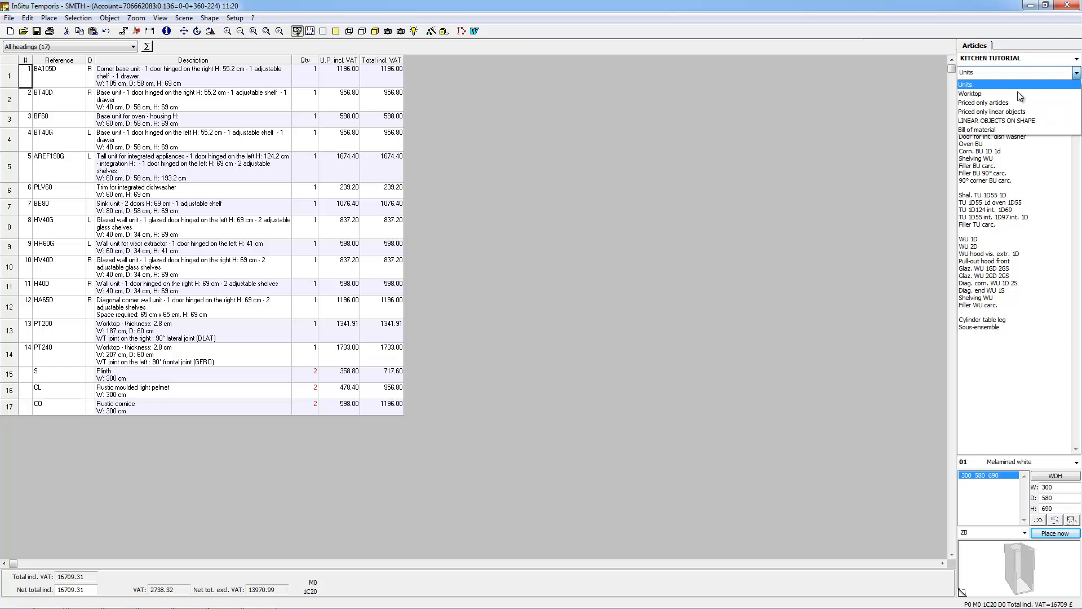
key(Down)
key(Down)
key(Return)
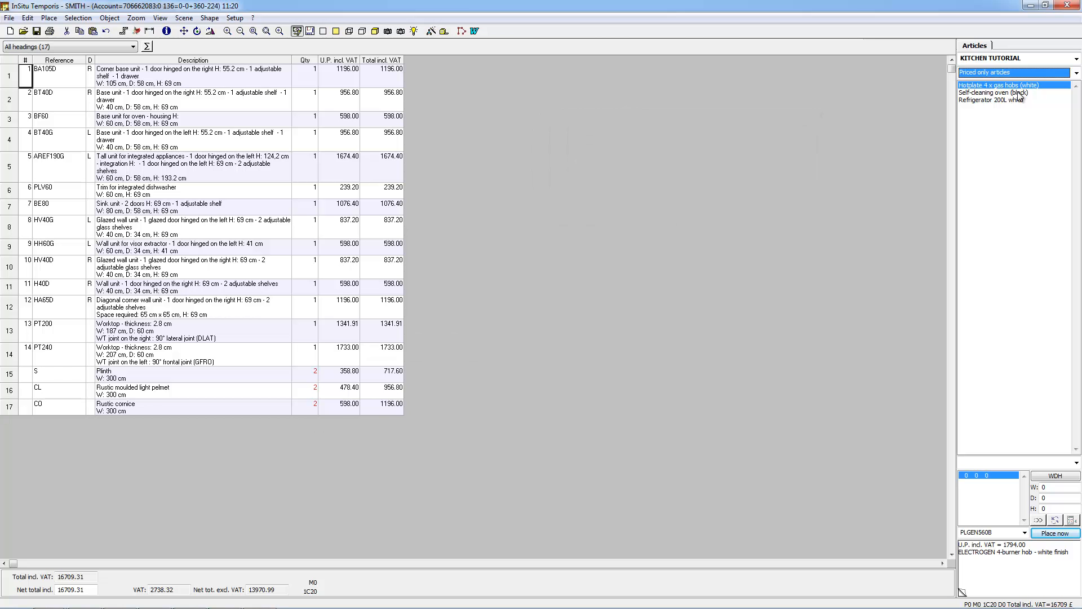
key(Return)
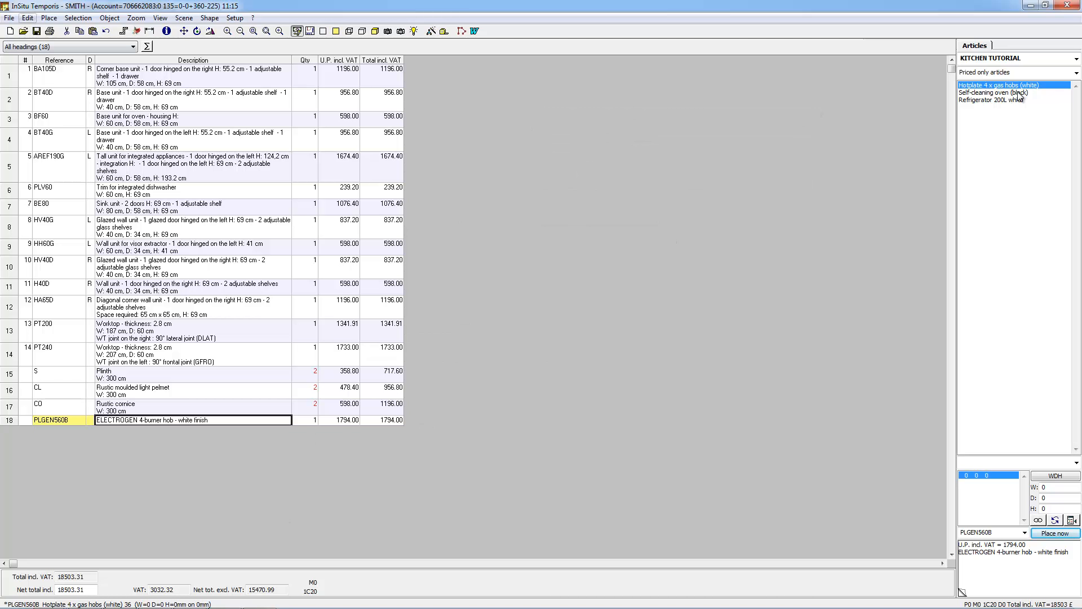
key(alt+f)
key(Down)
key(Down)
key(Return)
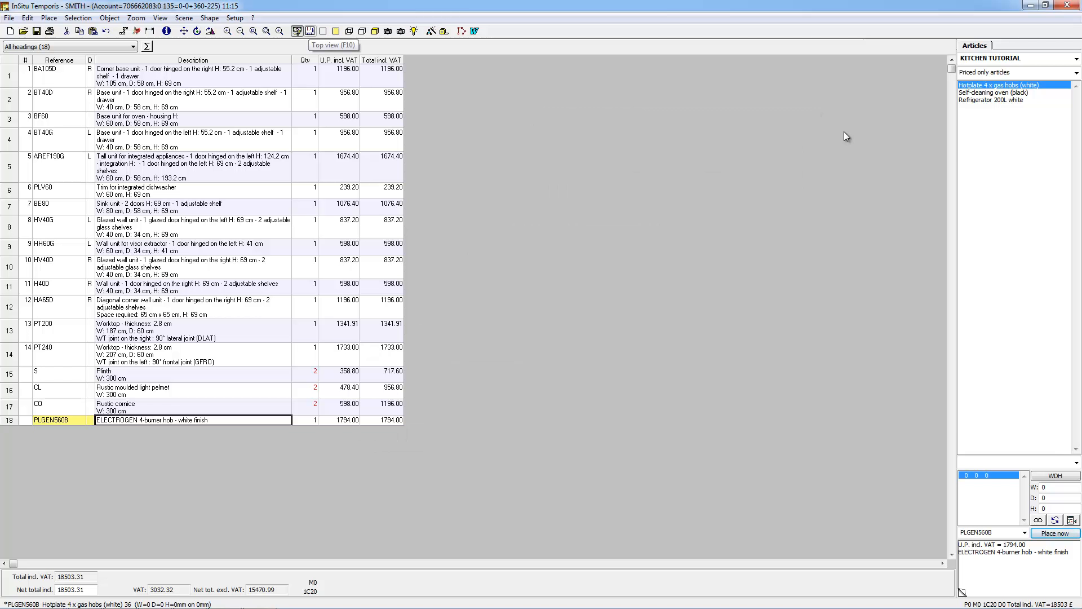
- Return to the top view and fit the kitchen plan to the drawing area
click(310, 31)
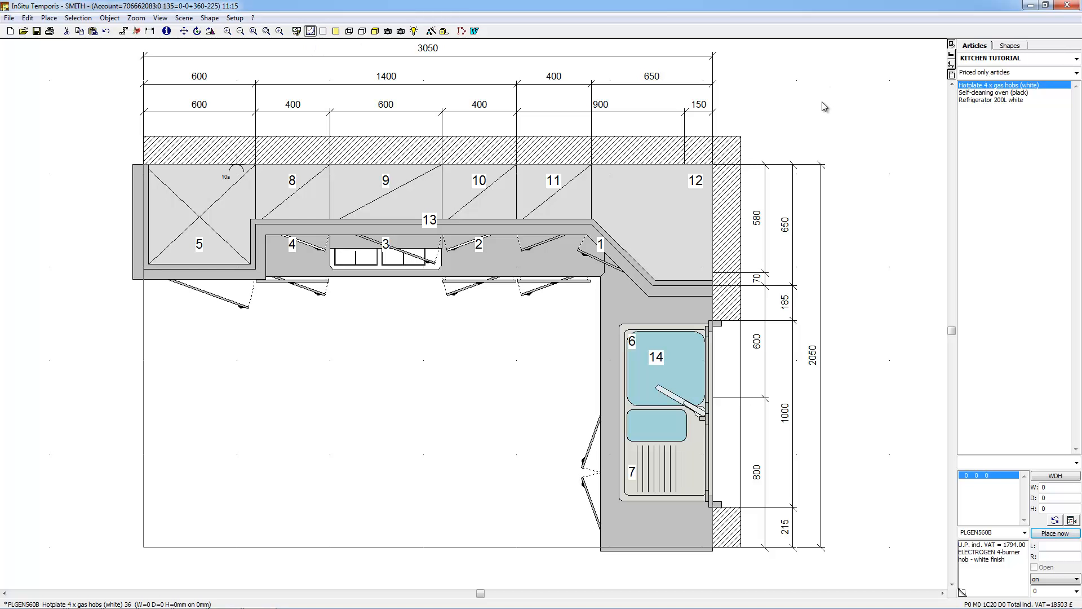
click(267, 32)
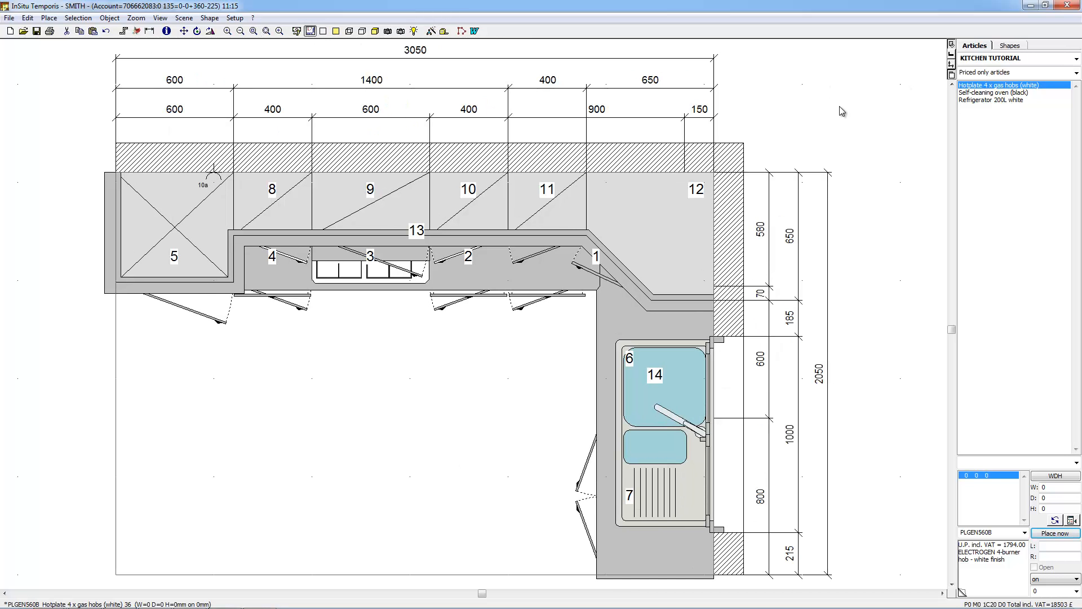
key(alt+z)
key(Down)
key(Down)
key(Down)
key(Return)
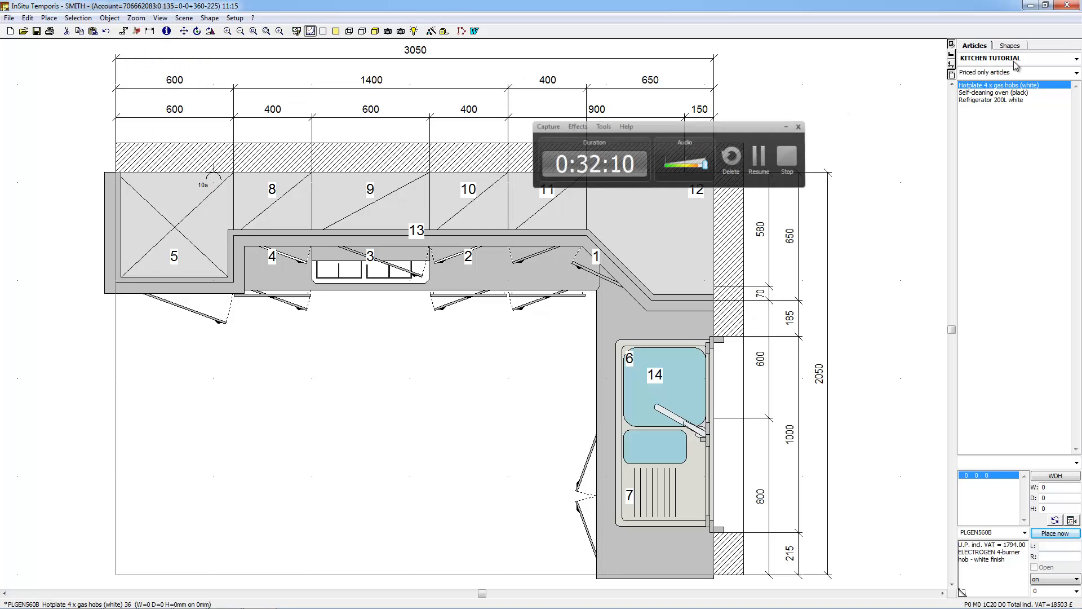
- Print the current top view of the kitchen
key(alt)
key(Down)
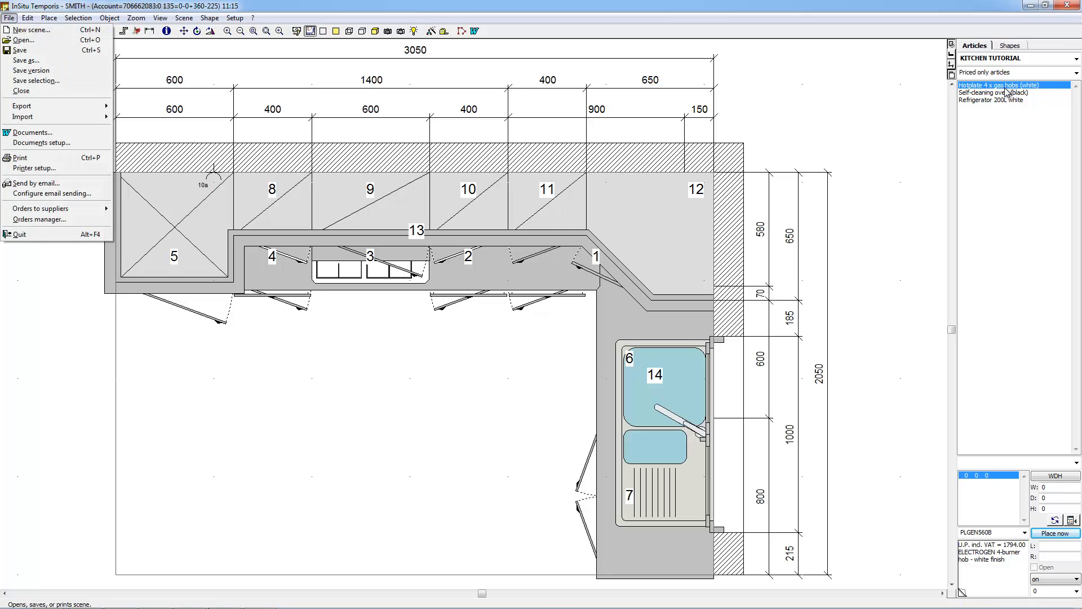
key(Escape)
key(Escape)
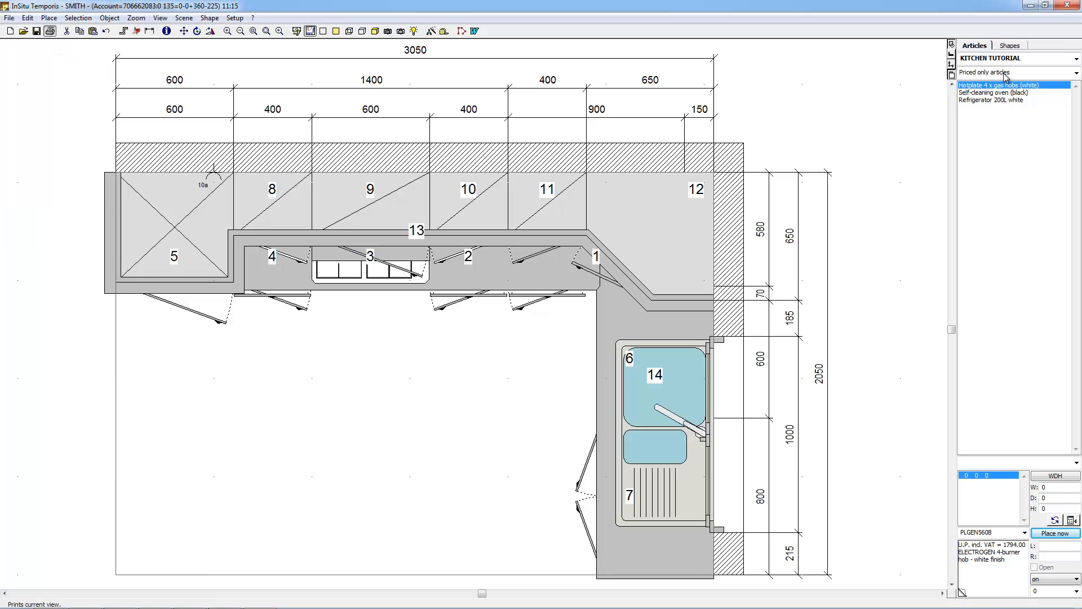
key(ctrl+p)
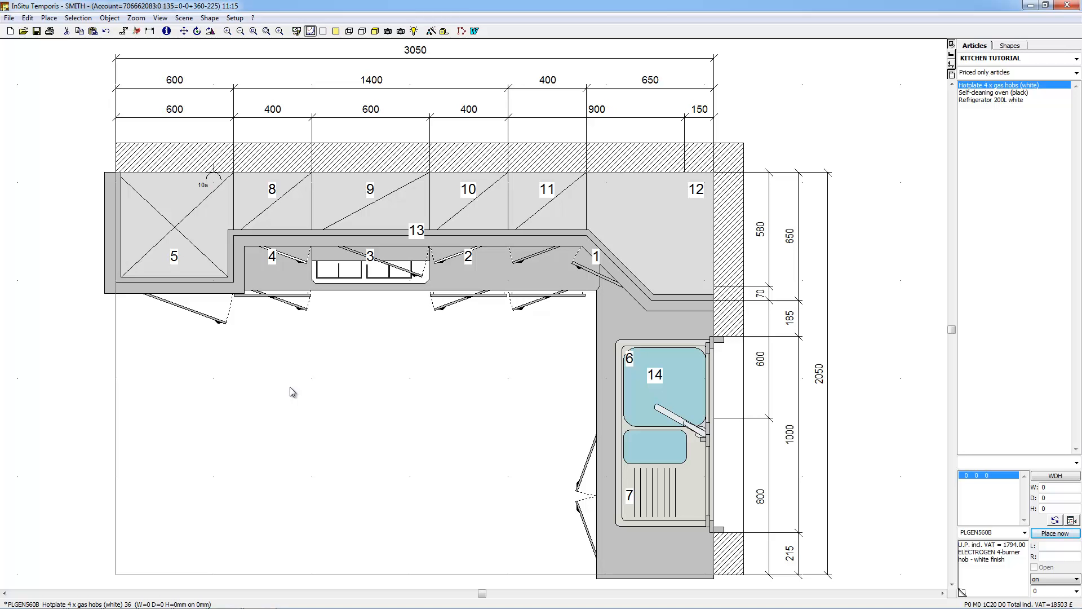
- Generate the Estimate tax included, Detailed estimate tax included and Estimate tax excluded documents for the scene
key(alt+f)
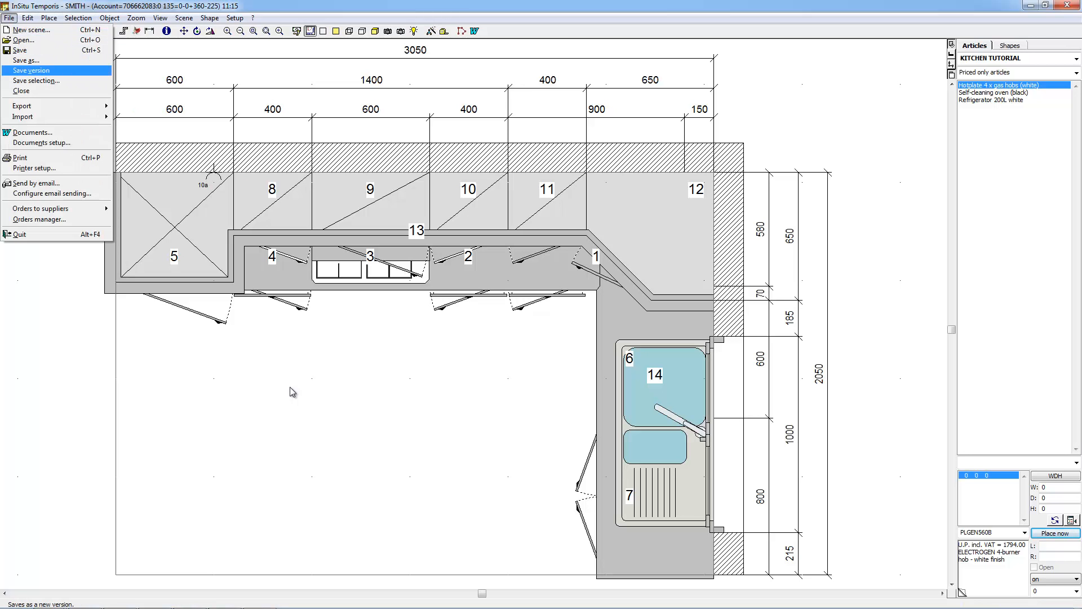
key(Left)
key(Left)
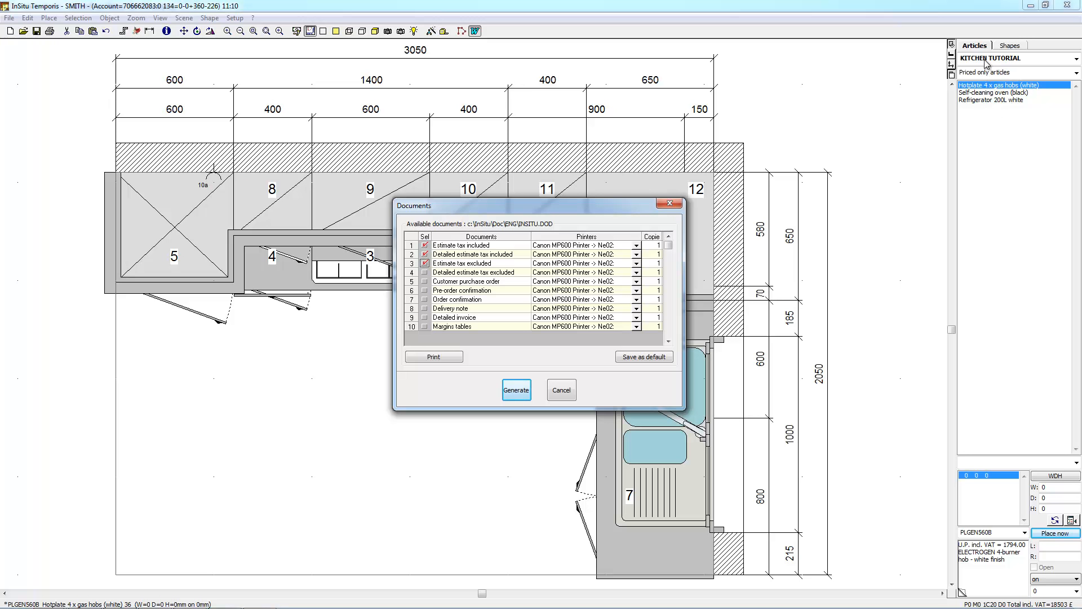
key(Return)
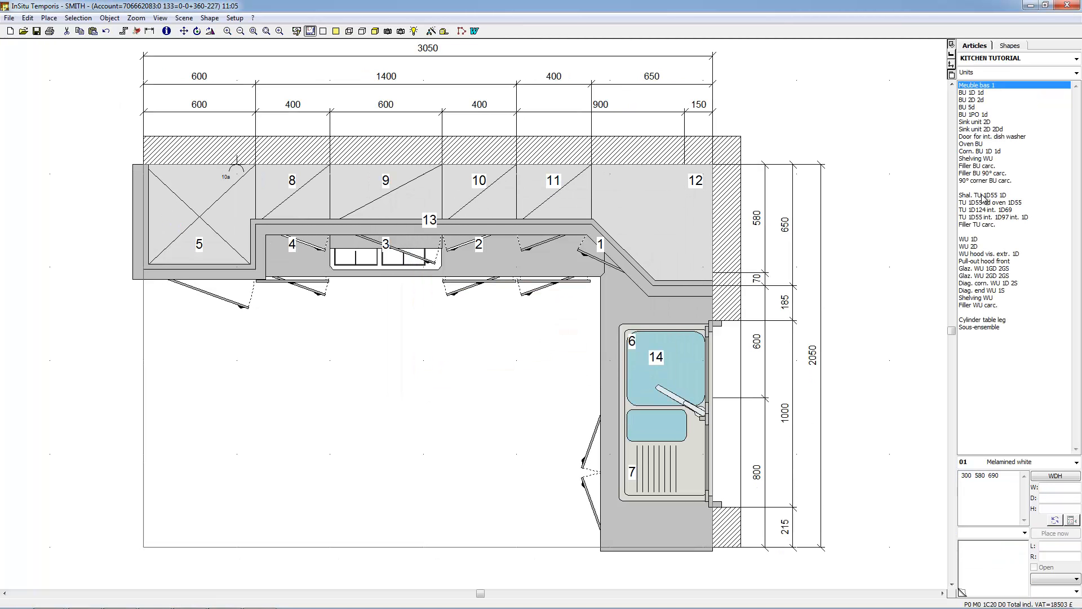
- Quit the kitchen design program
key(alt+f)
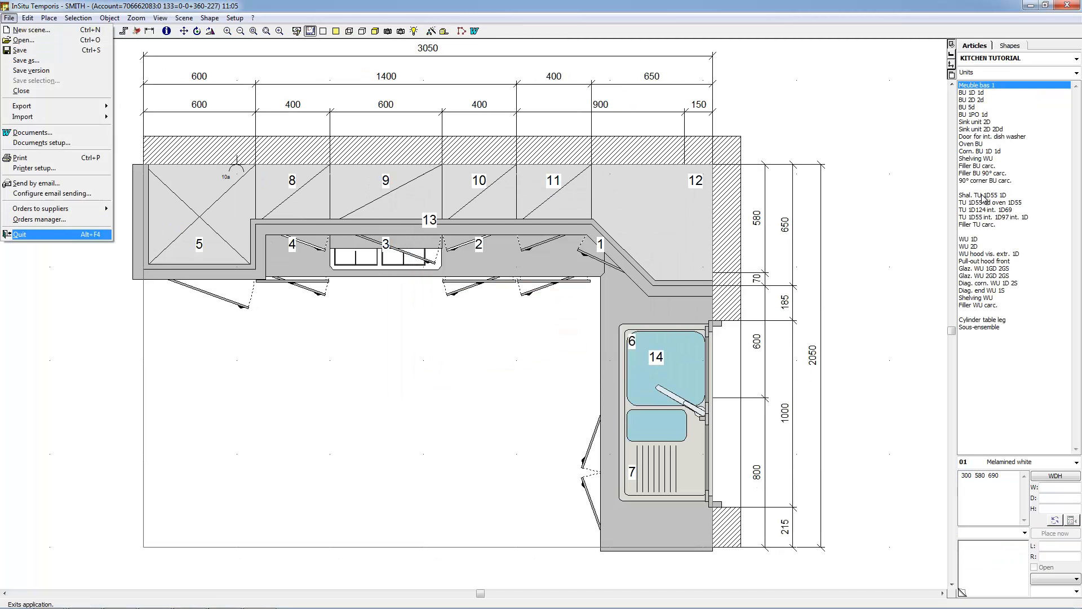
key(Return)
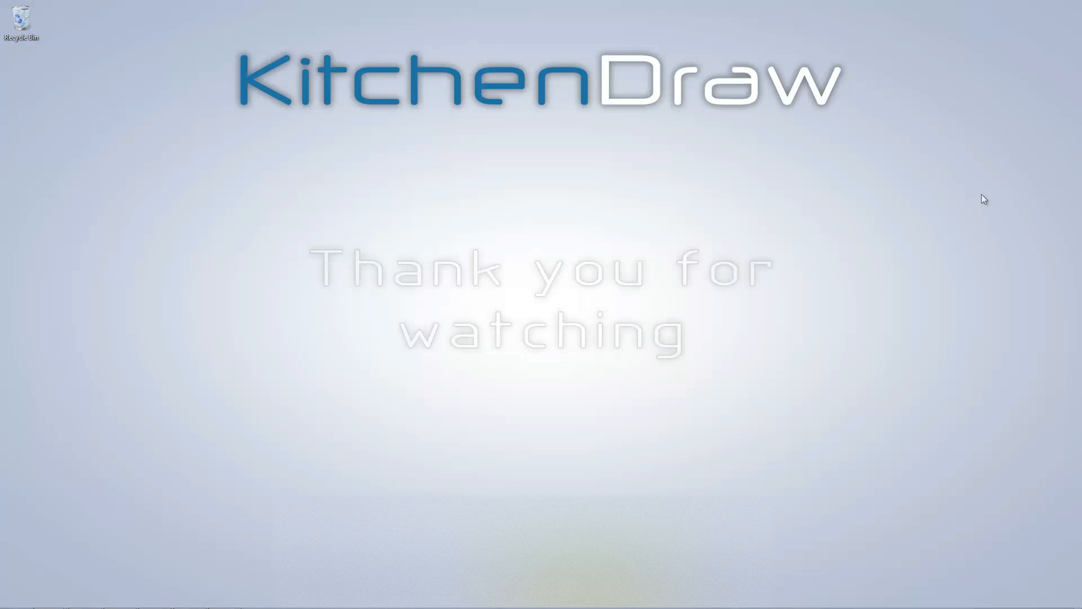